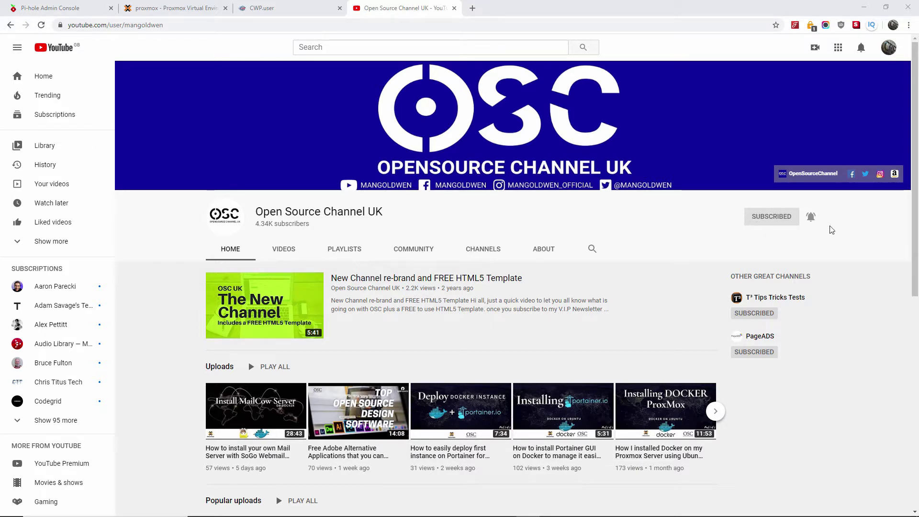
Step: Select mautic-manual.local in the Domain column of CWP's addon domains list and copy it
{"action": "scroll", "coordinate": [764, 284], "scroll_direction": "down", "scroll_amount": 5}
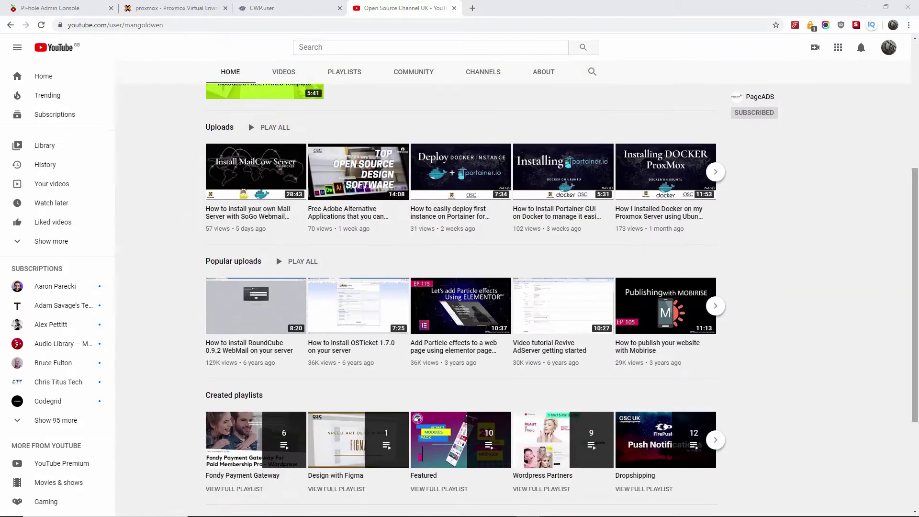
{"action": "scroll", "coordinate": [917, 262], "scroll_direction": "up", "scroll_amount": 5}
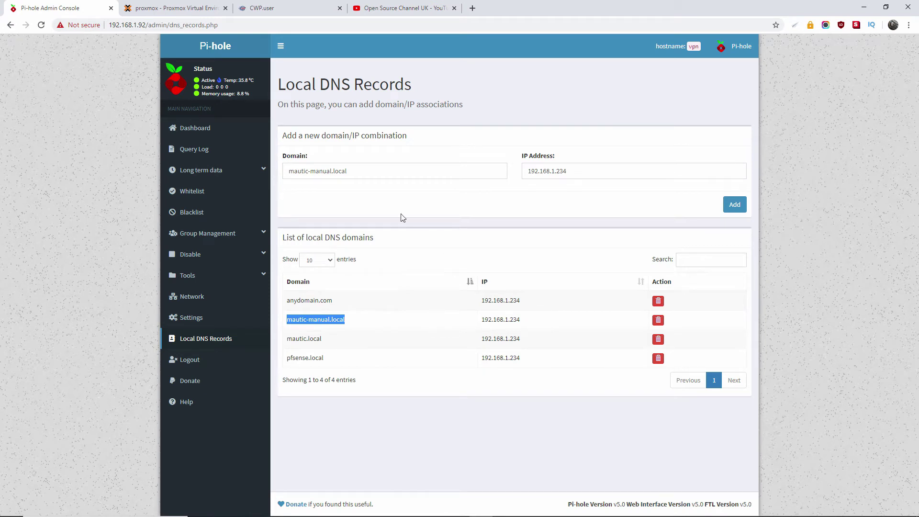
{"action": "left_click", "coordinate": [262, 8]}
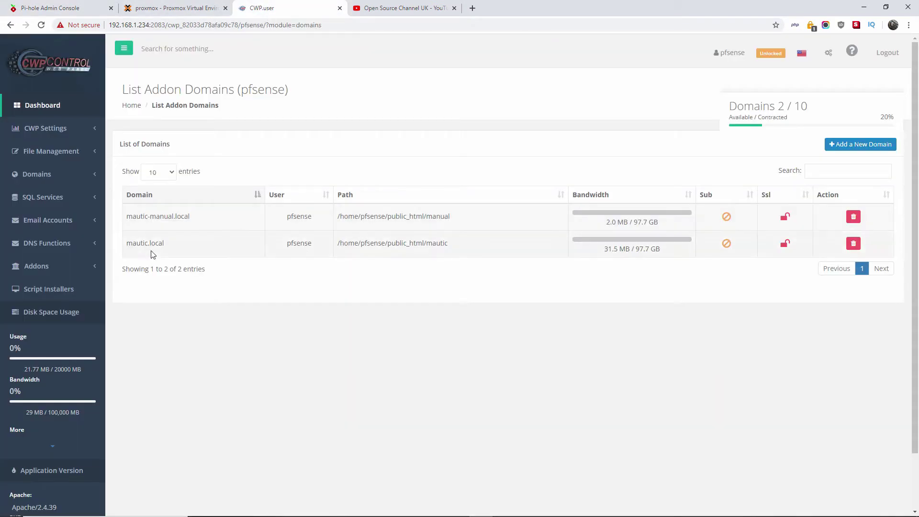
{"action": "left_click_drag", "start_coordinate": [197, 215], "coordinate": [129, 216]}
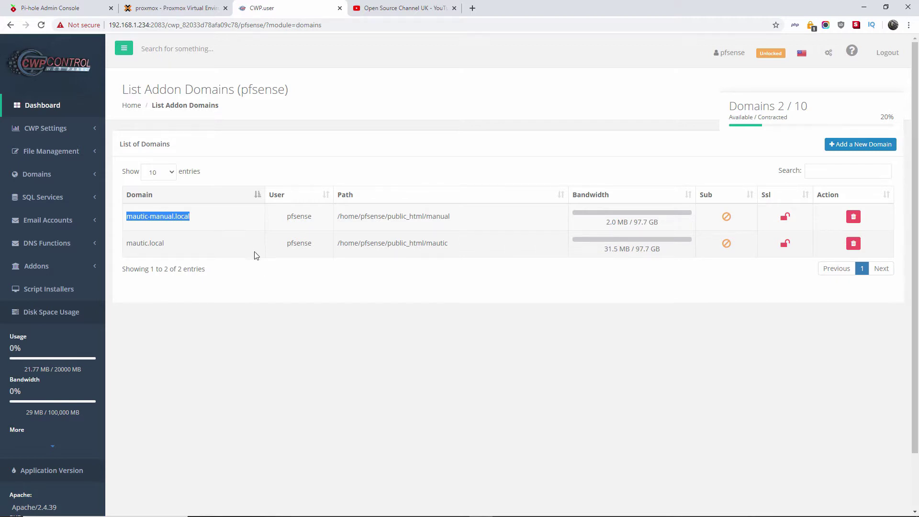
{"action": "left_click_drag", "start_coordinate": [166, 217], "coordinate": [316, 155]}
{"action": "right_click", "coordinate": [165, 217]}
{"action": "left_click", "coordinate": [191, 225]}
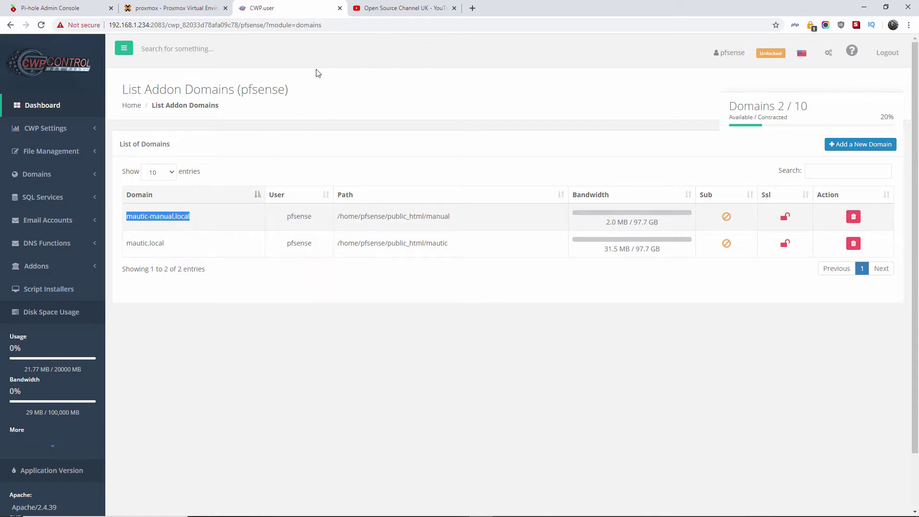
Step: Load mautic-manual.local in a new tab by pasting the copied domain into the address bar
{"action": "left_click", "coordinate": [472, 8]}
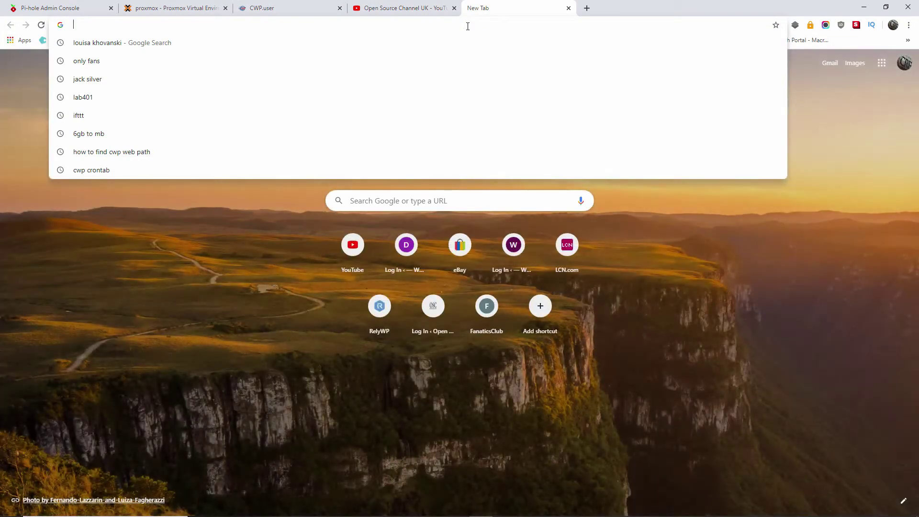
{"action": "type", "text": "https"}
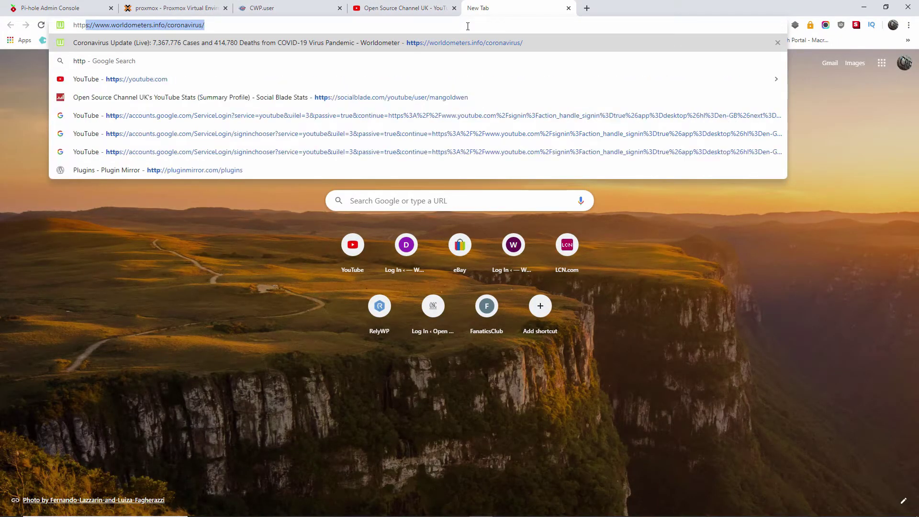
{"action": "type", "text": "://"}
{"action": "key", "text": "ctrl+v"}
{"action": "key", "text": "Return"}
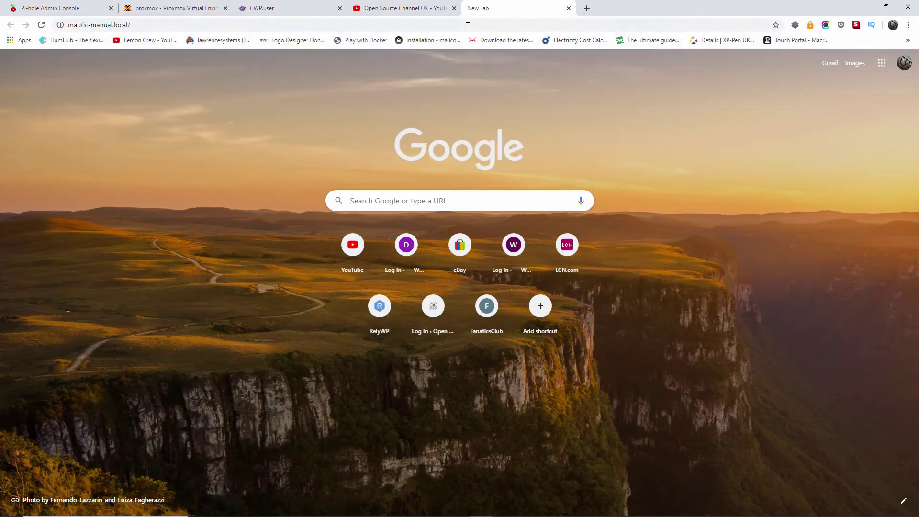
Step: Close the YouTube tab and allow the insecure HTTP page, disabling HTTPS Everywhere for this site
{"action": "left_click", "coordinate": [411, 8]}
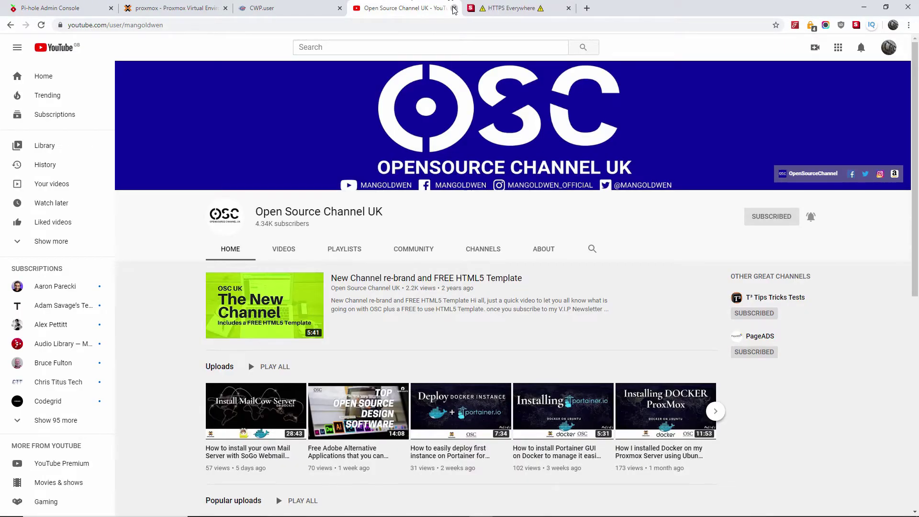
{"action": "left_click", "coordinate": [454, 8]}
{"action": "left_click", "coordinate": [364, 267]}
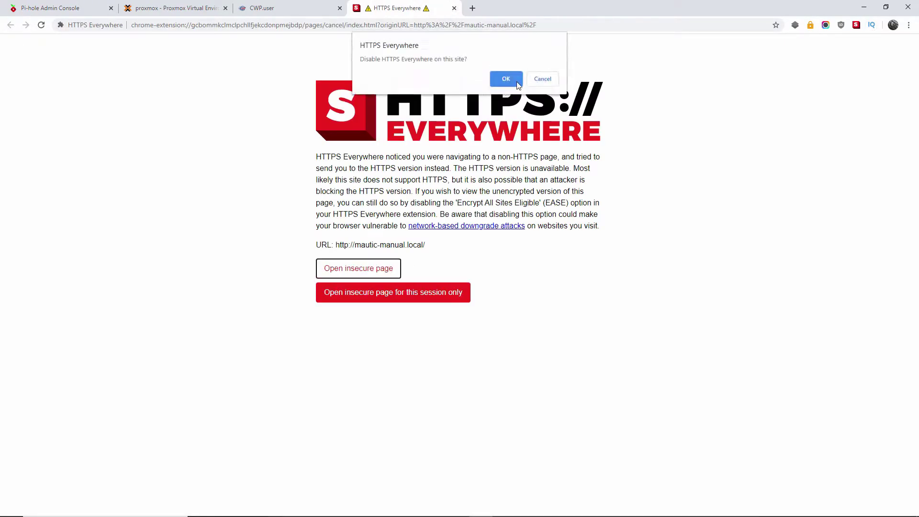
{"action": "left_click", "coordinate": [501, 81]}
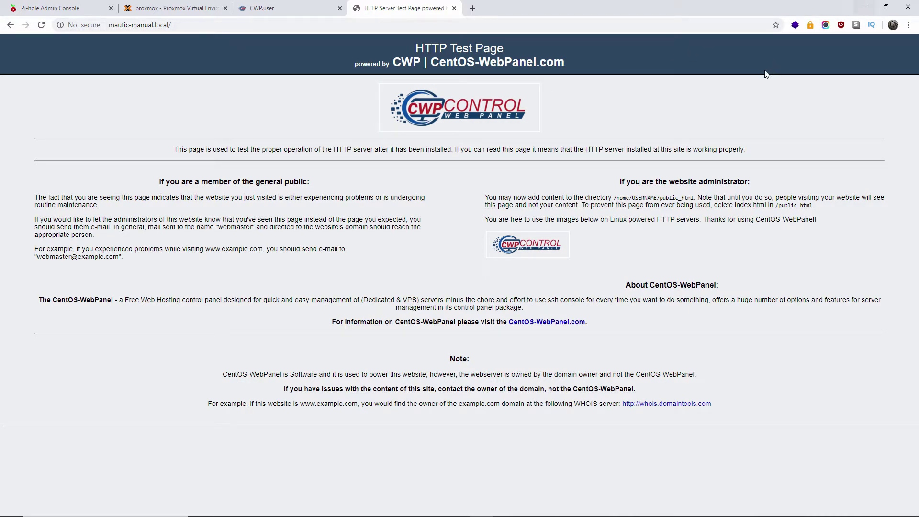
Step: Bring the FileZilla window to the front
{"action": "key", "text": "alt+Tab"}
{"action": "key", "text": "Tab"}
{"action": "key", "text": "Escape"}
{"action": "key", "text": "alt+Tab"}
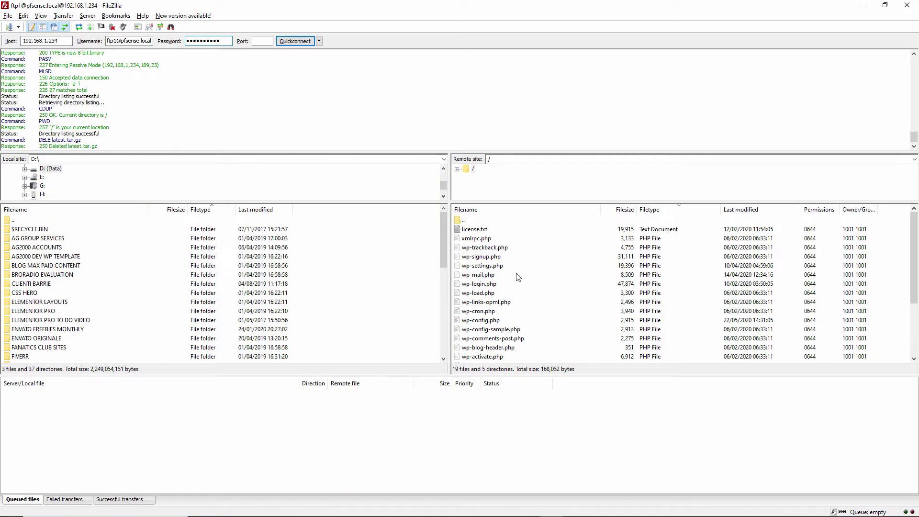
Step: Delete index.html from the remote manual folder, then launch File Explorer
{"action": "scroll", "coordinate": [517, 277], "scroll_direction": "down", "scroll_amount": 3}
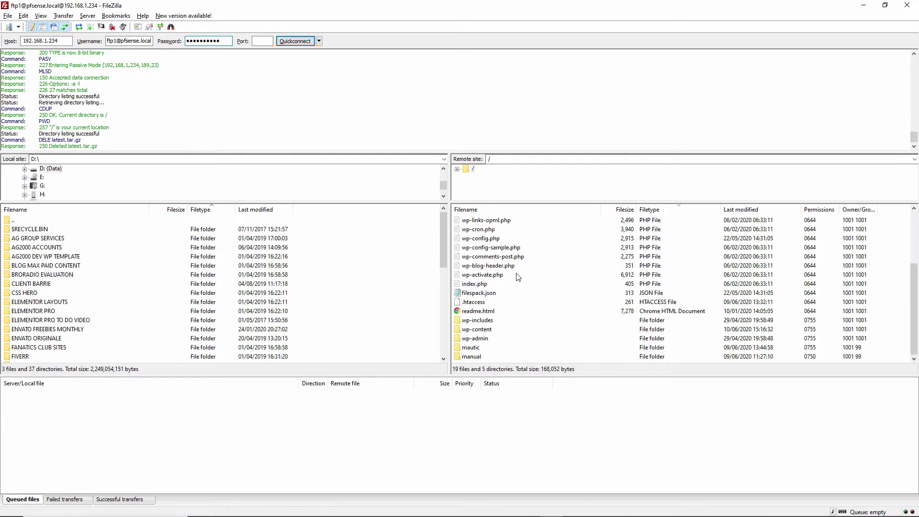
{"action": "left_click", "coordinate": [476, 348]}
{"action": "double_click", "coordinate": [473, 357]}
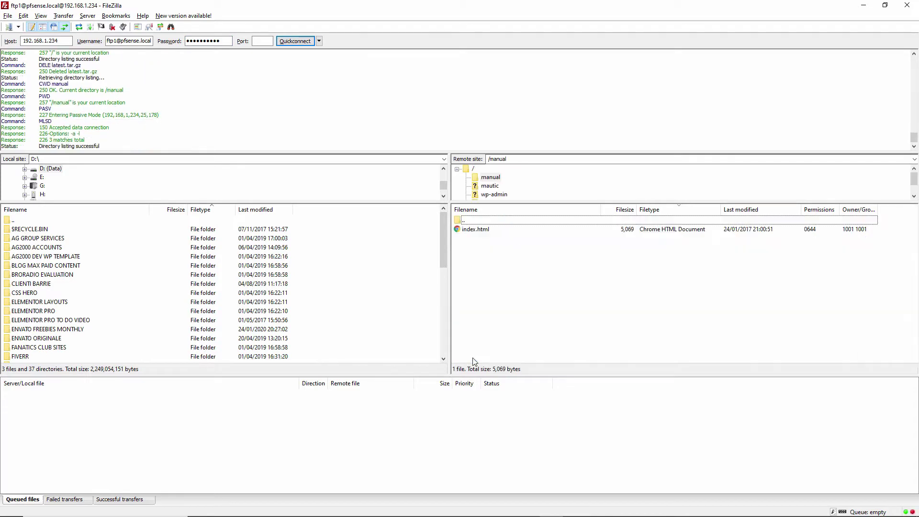
{"action": "left_click", "coordinate": [488, 234]}
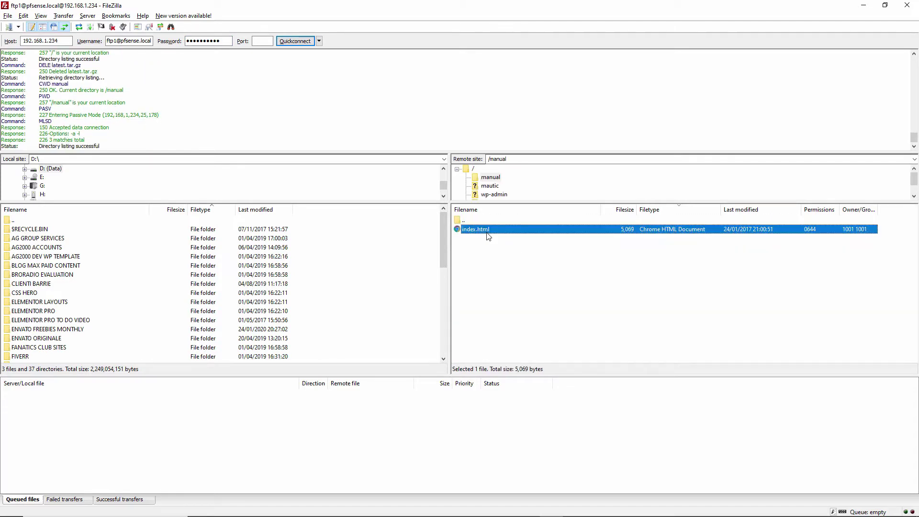
{"action": "key", "text": "Delete"}
{"action": "key", "text": "Return"}
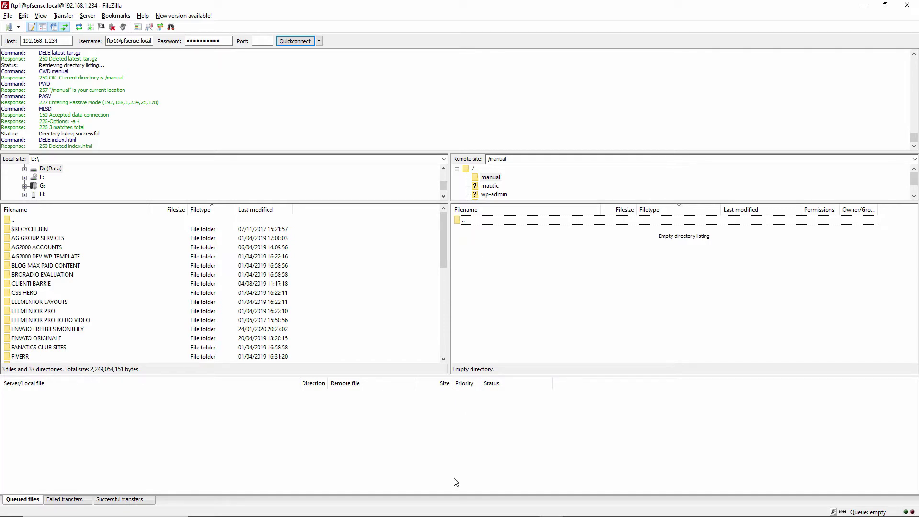
{"action": "mouse_move", "coordinate": [470, 500]}
{"action": "left_click", "coordinate": [270, 509]}
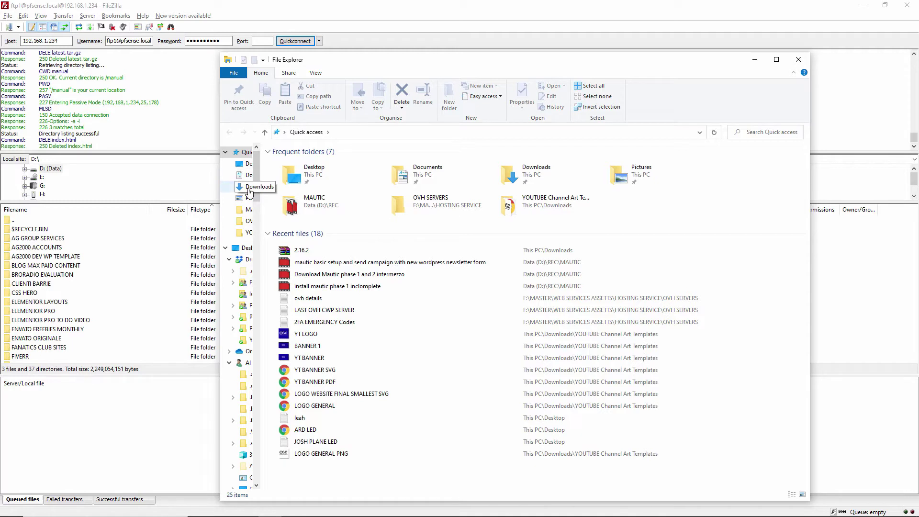
Step: Drag the 2.16.2 zip from Downloads into FileZilla's remote manual folder and close Explorer
{"action": "left_click", "coordinate": [249, 189]}
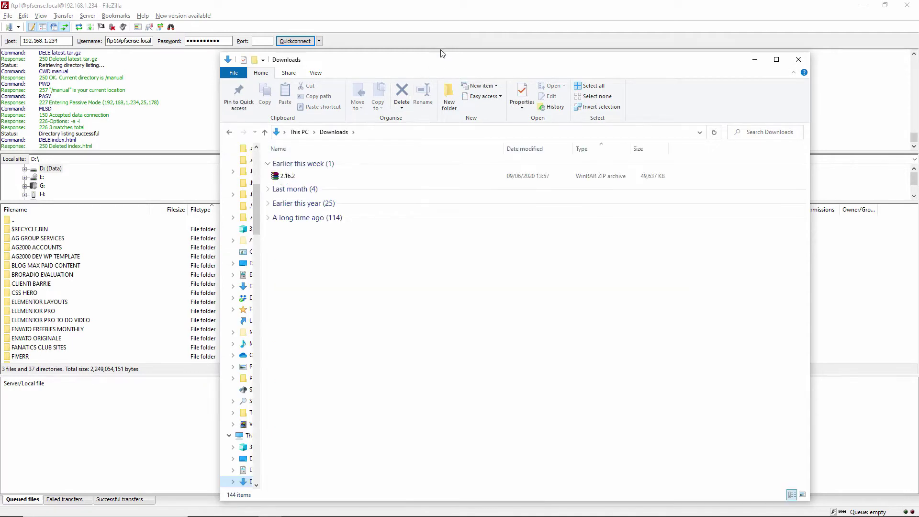
{"action": "left_click_drag", "start_coordinate": [432, 62], "coordinate": [262, 76]}
{"action": "left_click", "coordinate": [106, 190]}
{"action": "left_click_drag", "start_coordinate": [107, 191], "coordinate": [713, 327]}
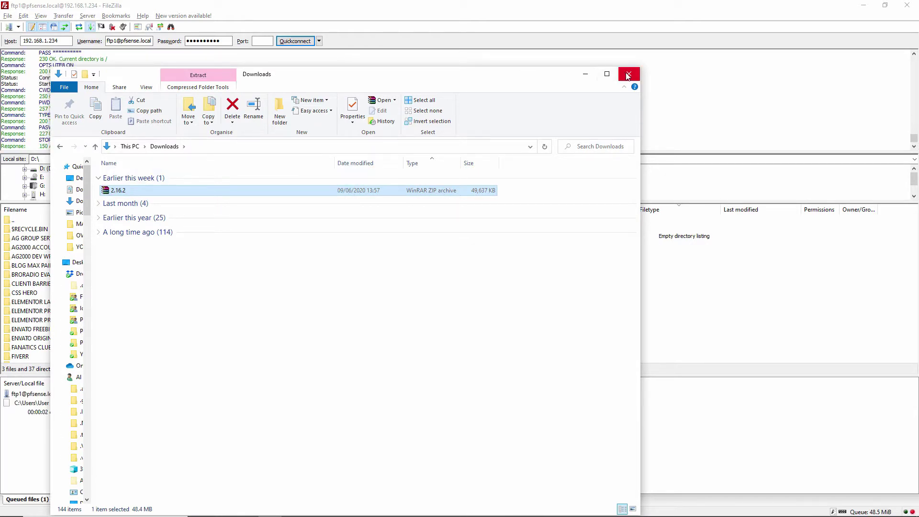
{"action": "left_click", "coordinate": [585, 76]}
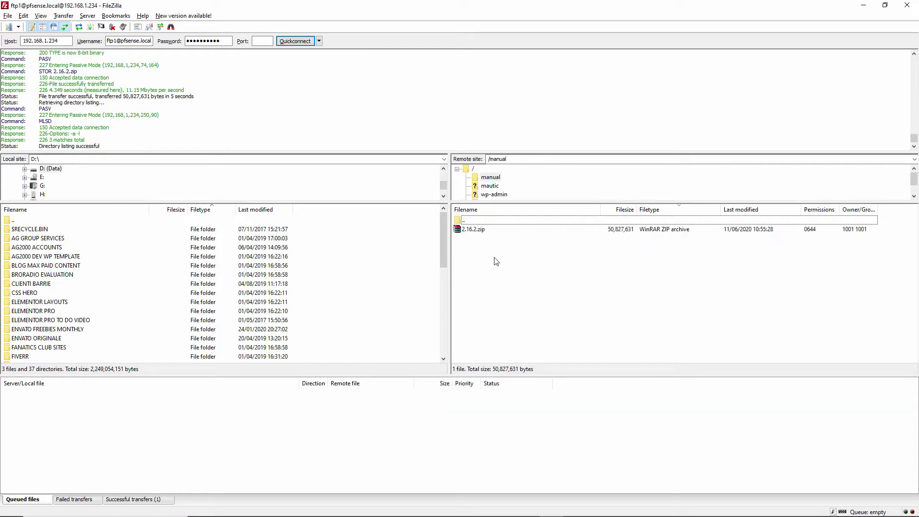
Step: Copy the uploaded 2.16.2.zip's URL, then disconnect from the server and minimise FileZilla
{"action": "left_click", "coordinate": [474, 229]}
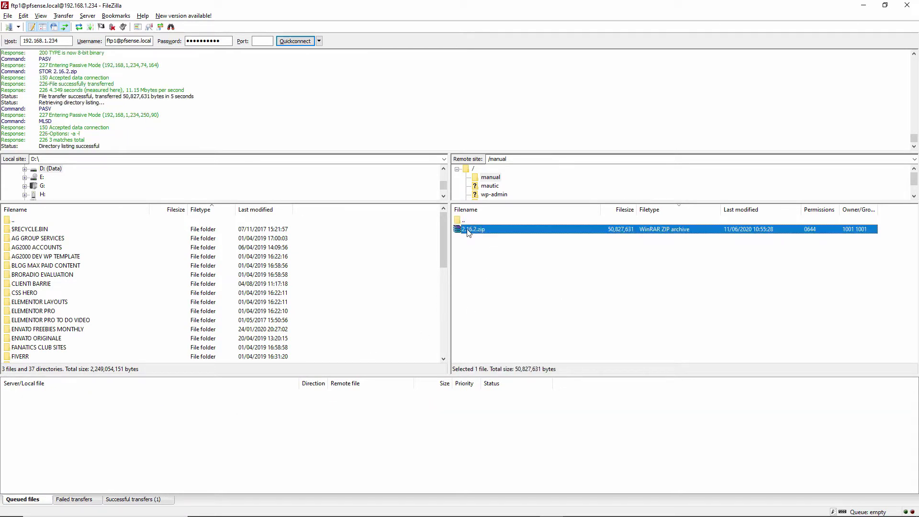
{"action": "right_click", "coordinate": [468, 230]}
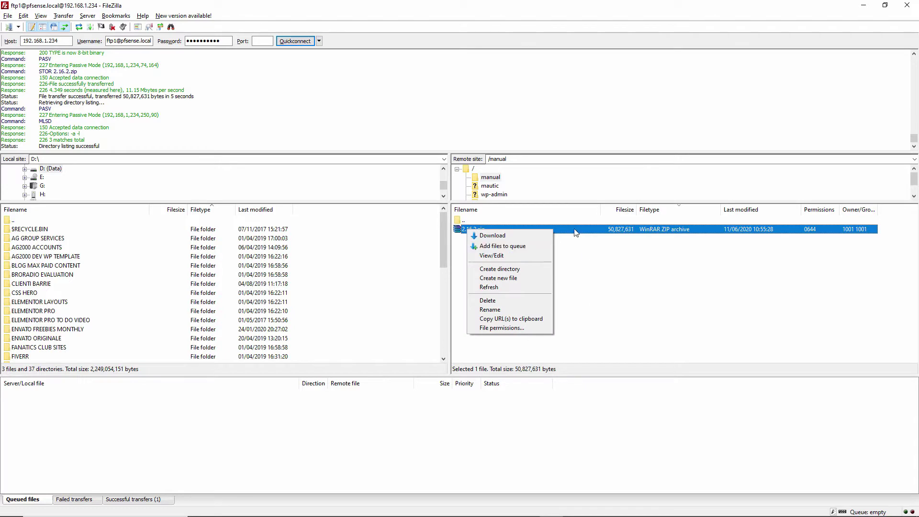
{"action": "left_click", "coordinate": [527, 354]}
{"action": "left_click", "coordinate": [526, 355]}
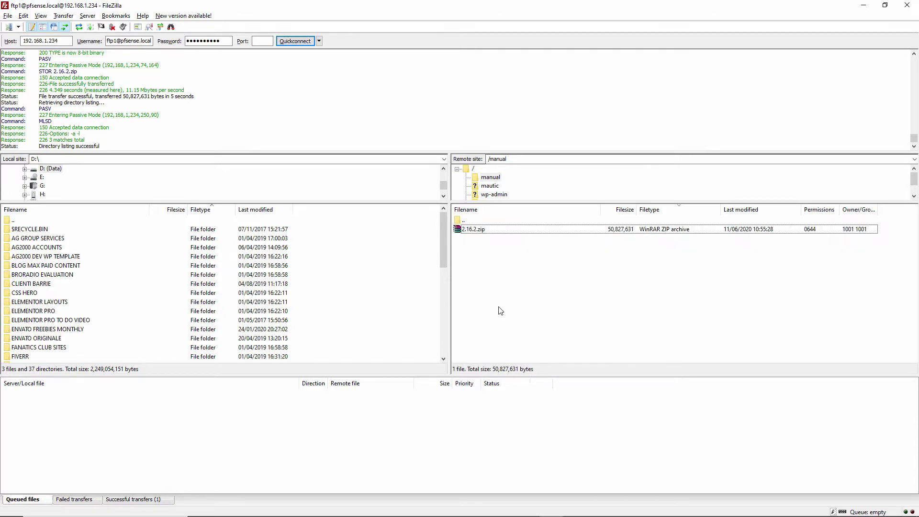
{"action": "left_click", "coordinate": [483, 230]}
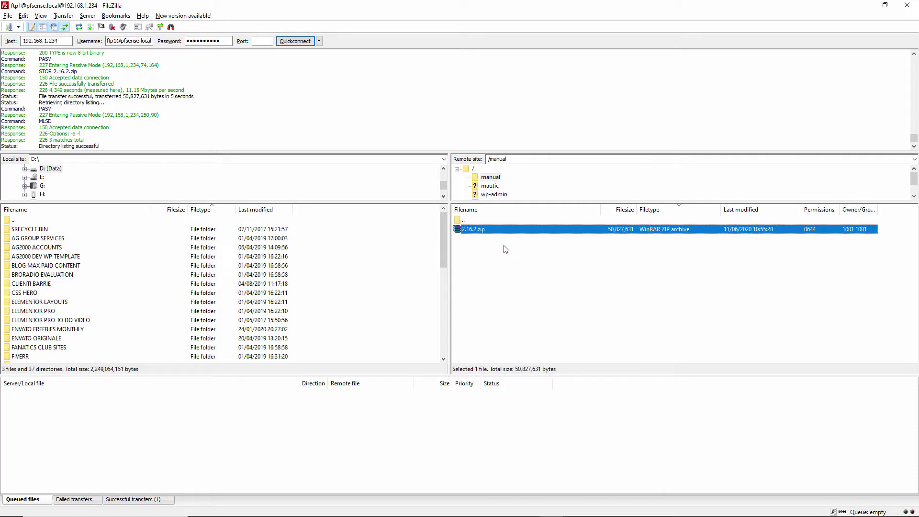
{"action": "right_click", "coordinate": [505, 233]}
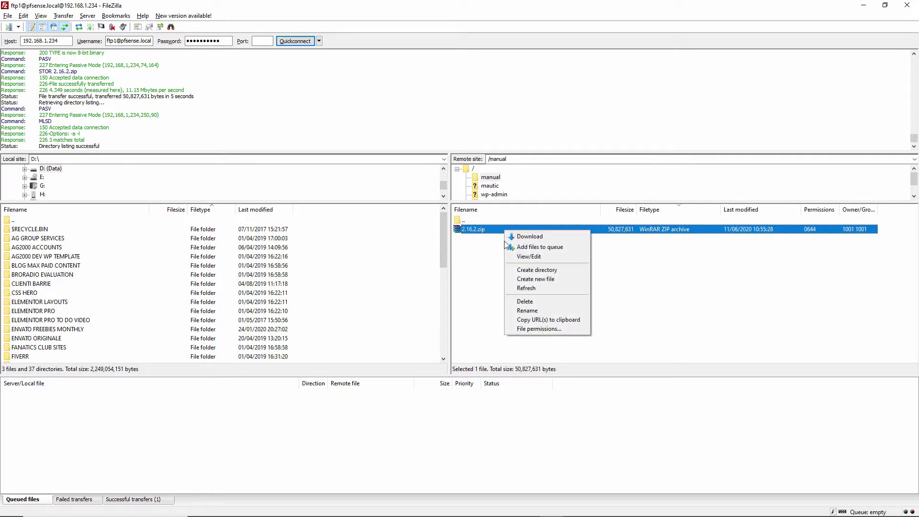
{"action": "left_click", "coordinate": [535, 320]}
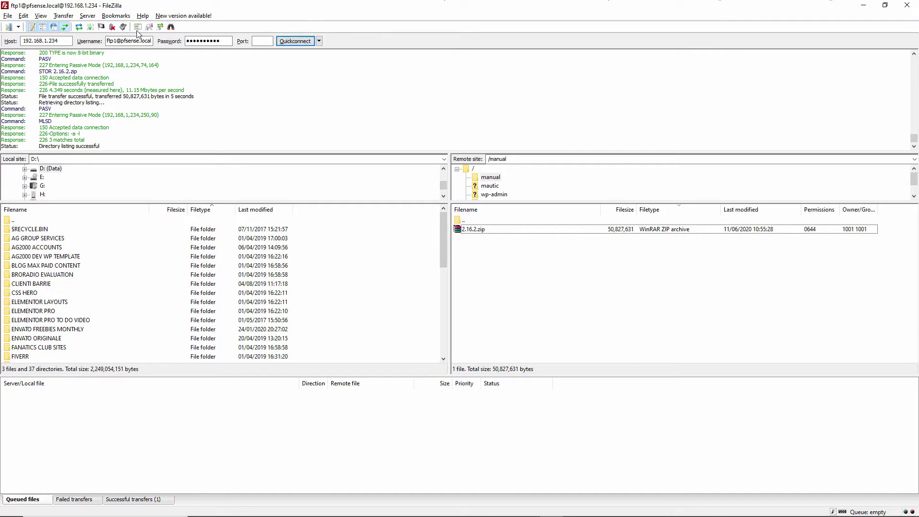
{"action": "left_click", "coordinate": [113, 27]}
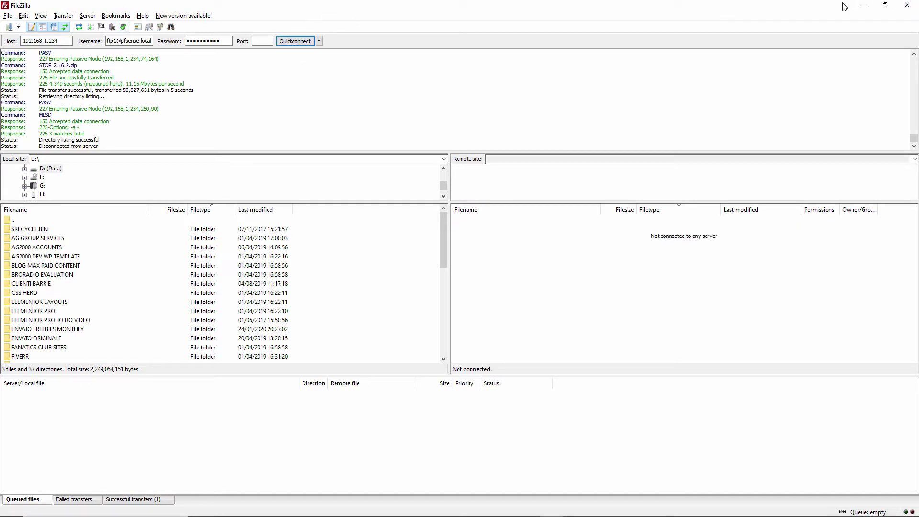
{"action": "left_click", "coordinate": [864, 5]}
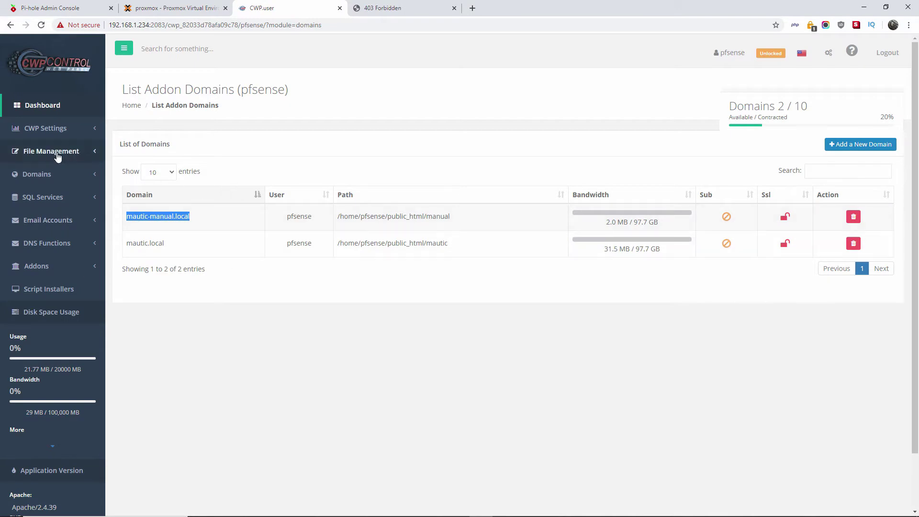
Step: Open CWP's File Manager at public_html/manual and select 2.16.2.zip, keeping its name unchanged
{"action": "left_click", "coordinate": [57, 153]}
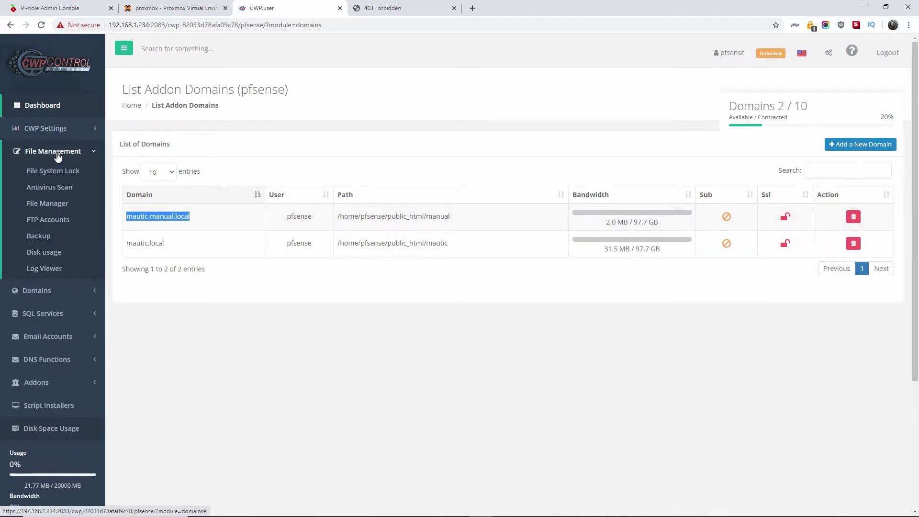
{"action": "left_click", "coordinate": [42, 204]}
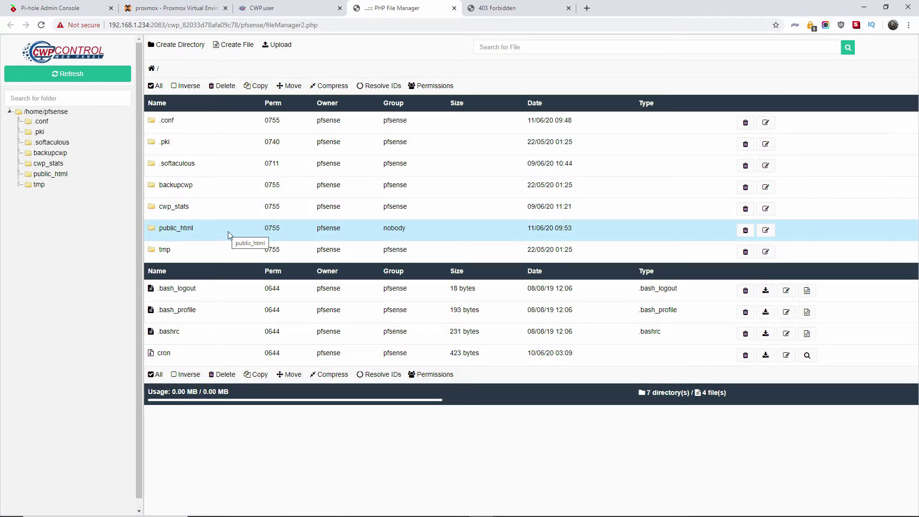
{"action": "double_click", "coordinate": [250, 237]}
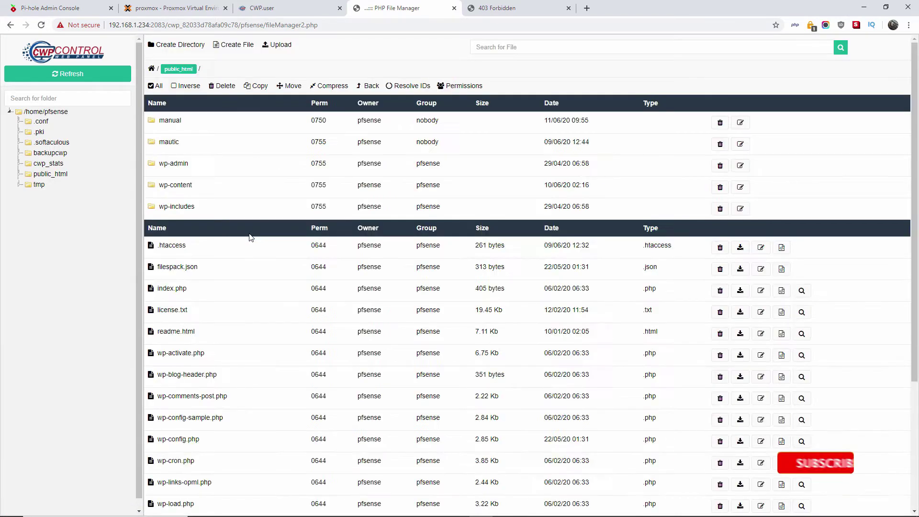
{"action": "double_click", "coordinate": [235, 124]}
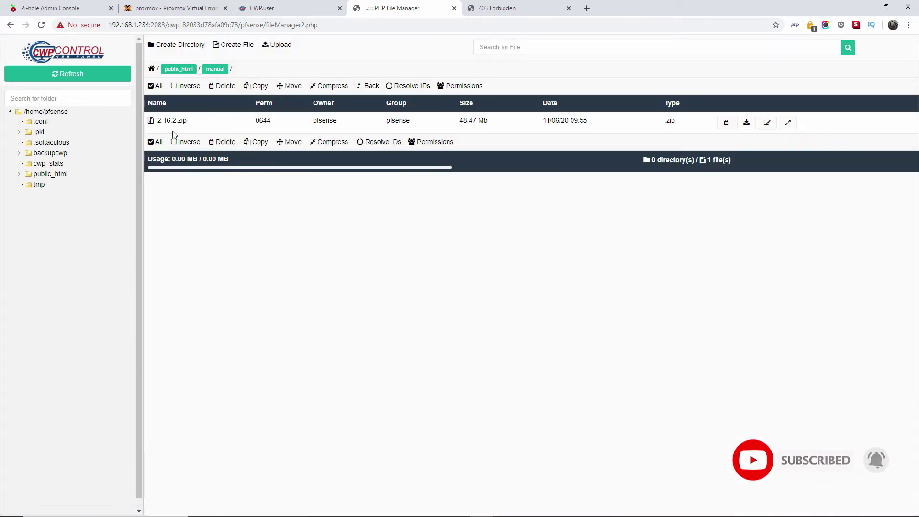
{"action": "left_click", "coordinate": [176, 123]}
{"action": "left_click", "coordinate": [224, 123]}
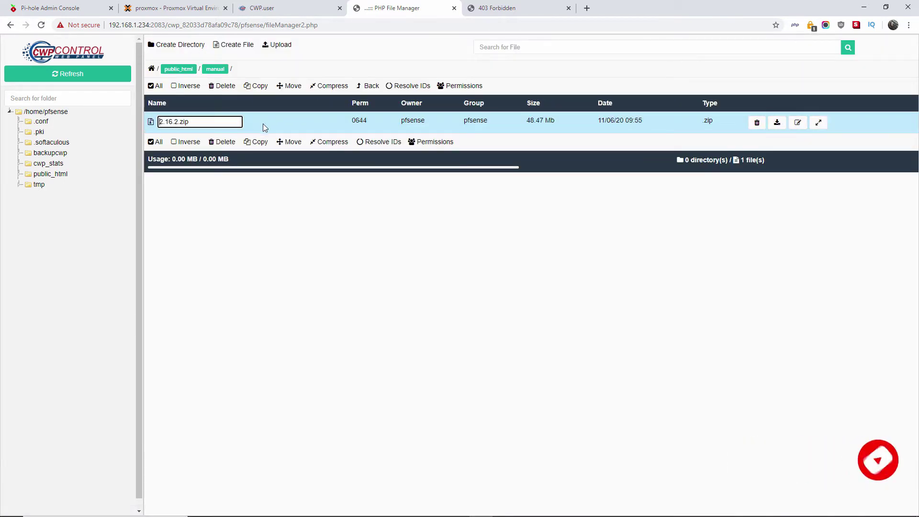
{"action": "left_click", "coordinate": [262, 225]}
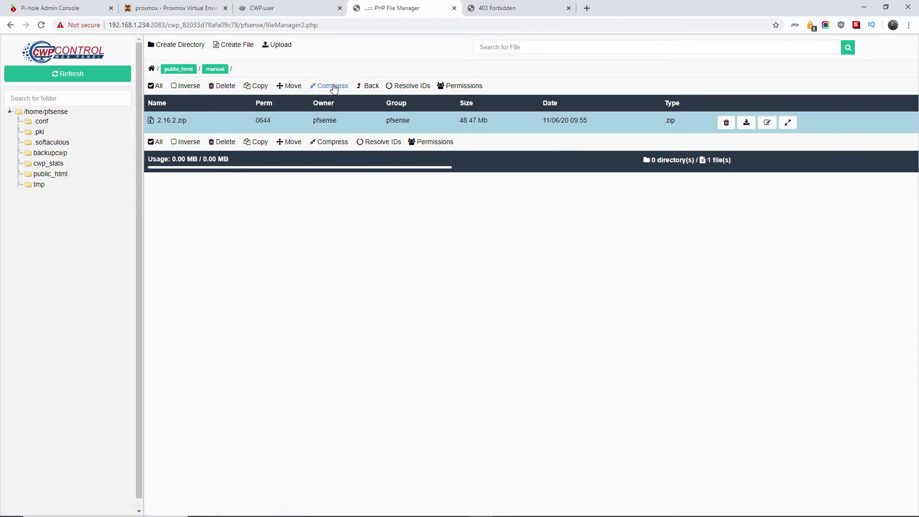
Step: Decompress 2.16.2.zip in the manual folder, confirm with OK, and reselect the zip
{"action": "left_click", "coordinate": [787, 123]}
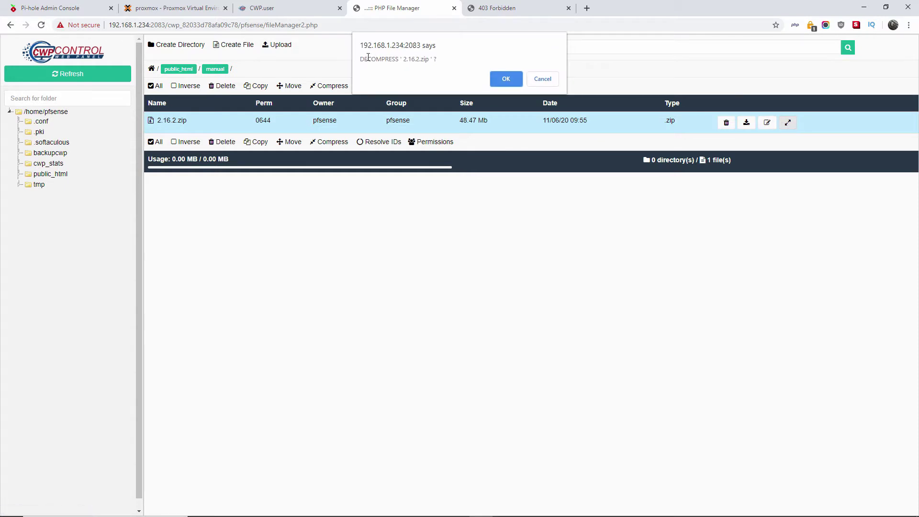
{"action": "left_click", "coordinate": [504, 80]}
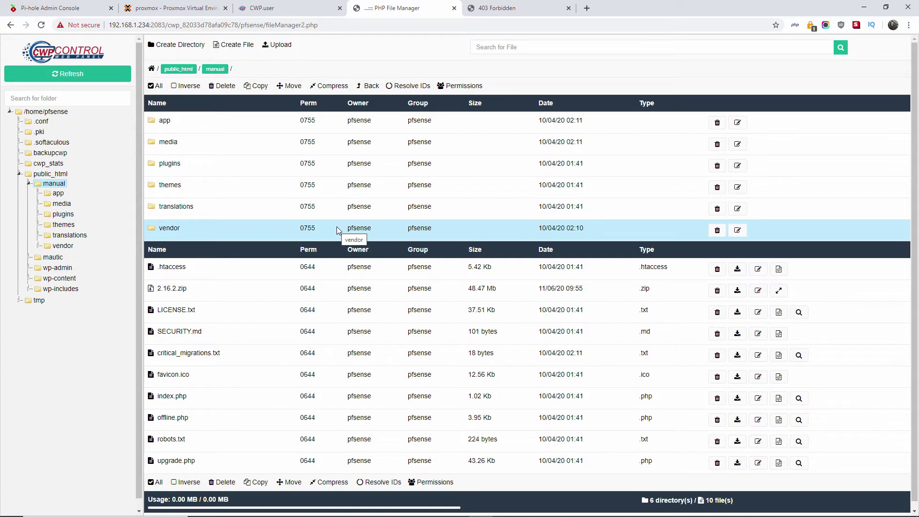
{"action": "scroll", "coordinate": [339, 222], "scroll_direction": "down", "scroll_amount": 1}
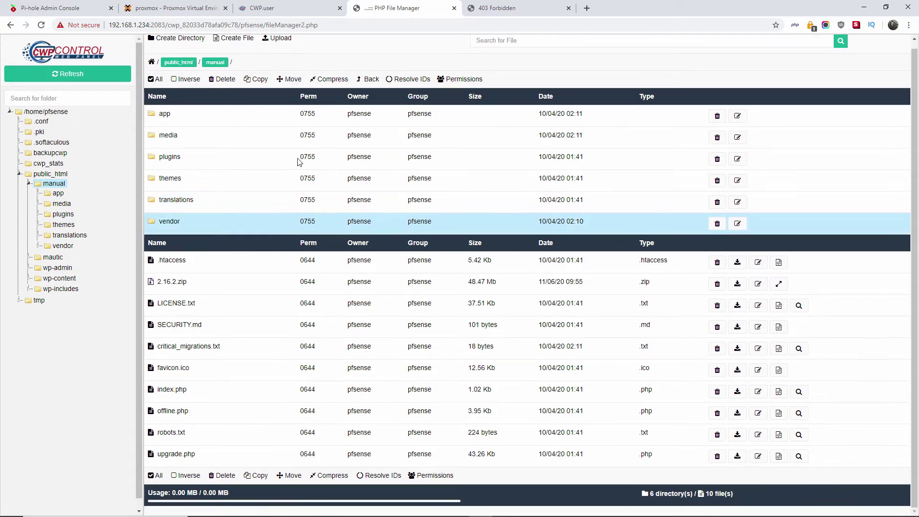
{"action": "left_click", "coordinate": [202, 281]}
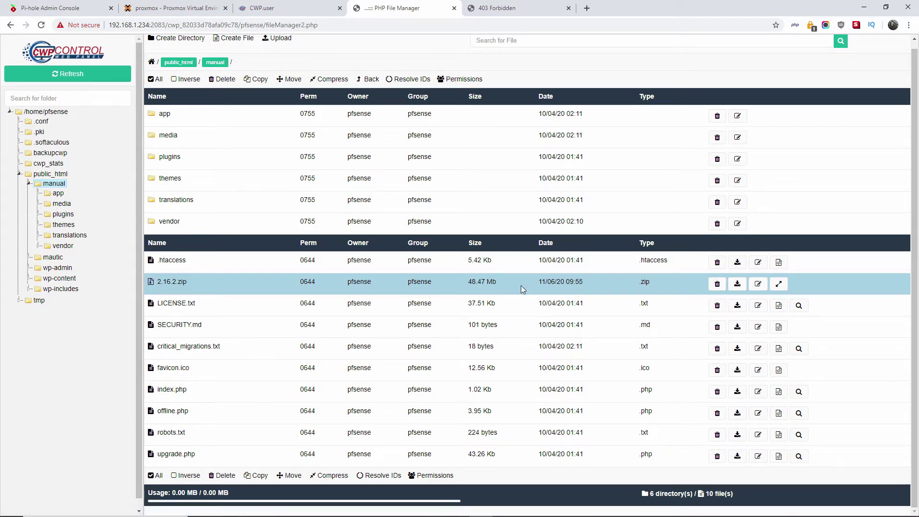
Step: Reload mautic-manual.local, close the PHP File Manager tab, and expand SQL Services in CWP's sidebar
{"action": "left_click", "coordinate": [511, 7]}
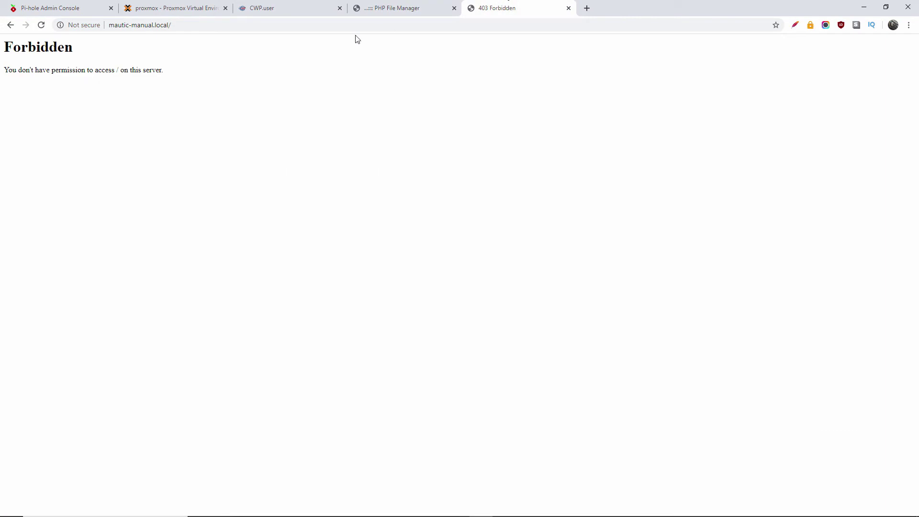
{"action": "left_click", "coordinate": [41, 25]}
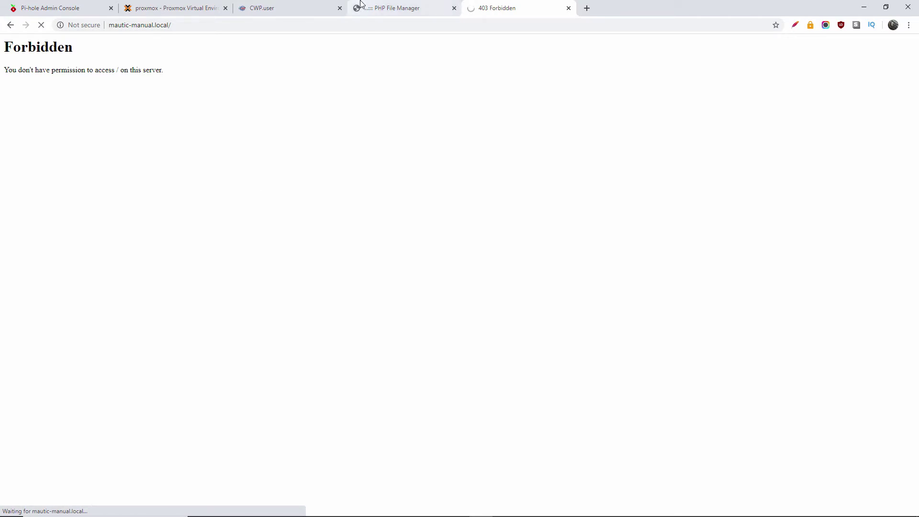
{"action": "left_click", "coordinate": [384, 9]}
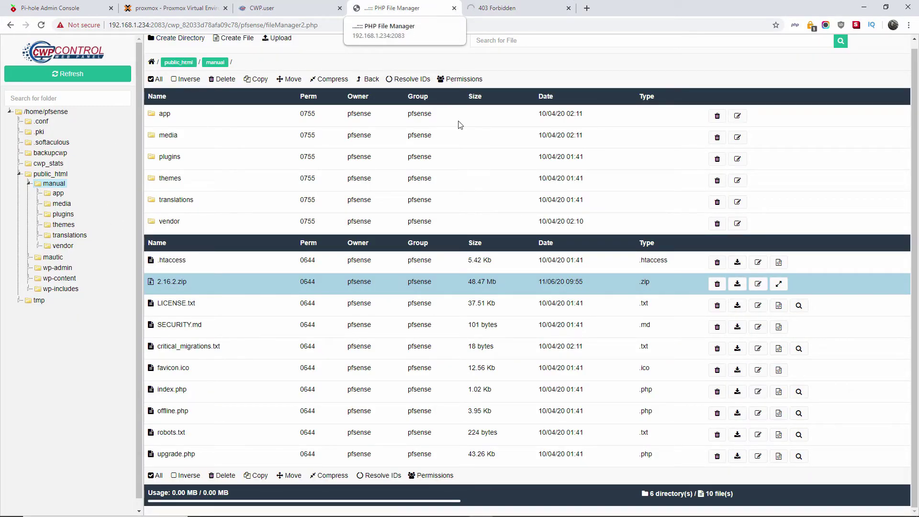
{"action": "scroll", "coordinate": [446, 196], "scroll_direction": "up", "scroll_amount": 1}
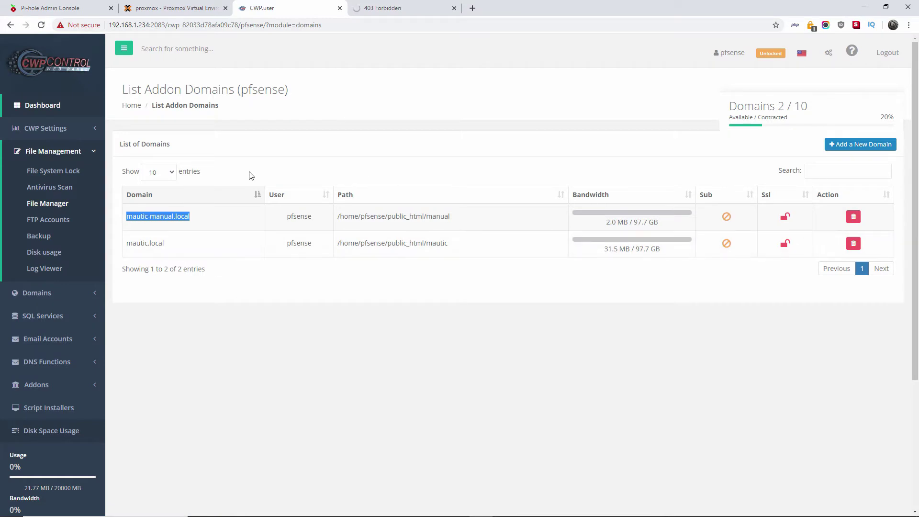
{"action": "left_click", "coordinate": [52, 316]}
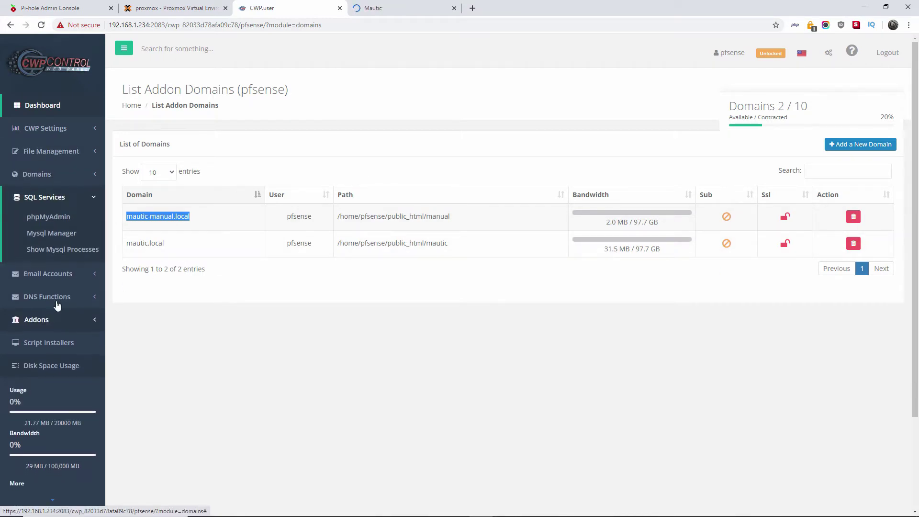
Step: Open CWP's Mysql Manager and expand the Mautic installer's 'Some Recommendations' section
{"action": "left_click", "coordinate": [54, 234]}
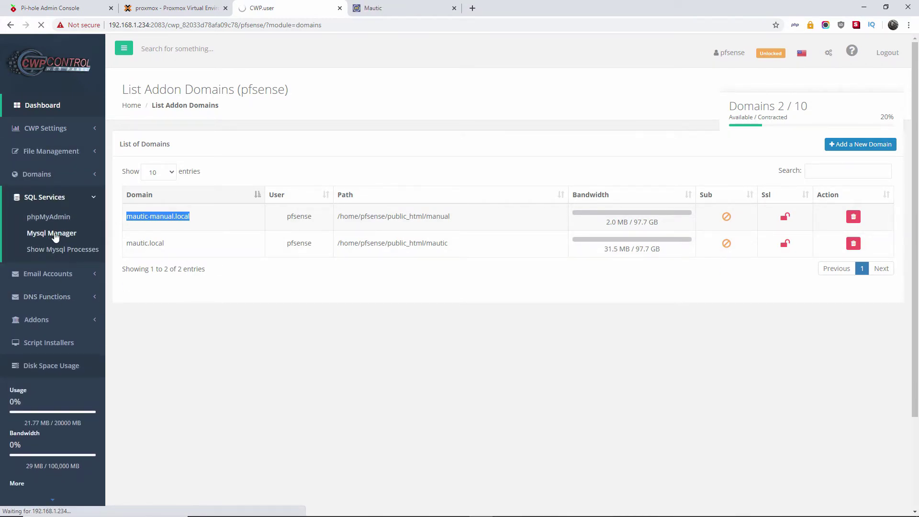
{"action": "left_click", "coordinate": [378, 7]}
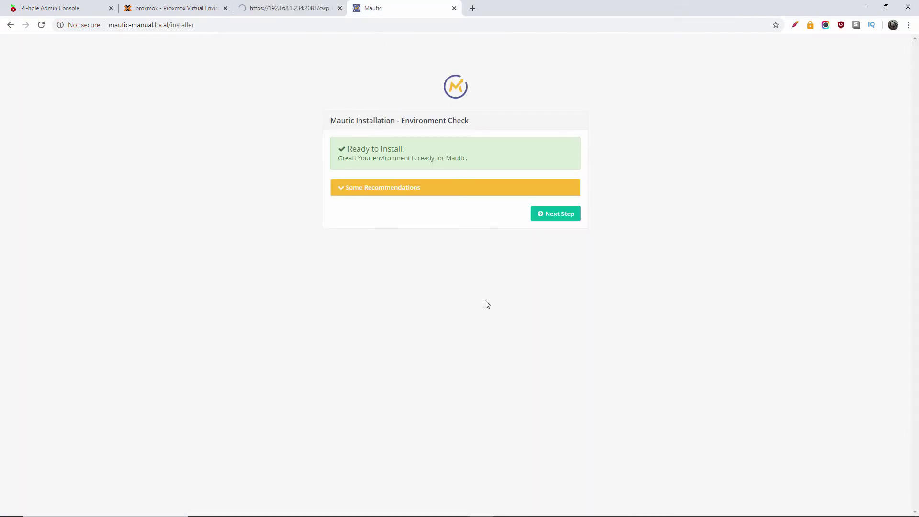
{"action": "left_click", "coordinate": [341, 190]}
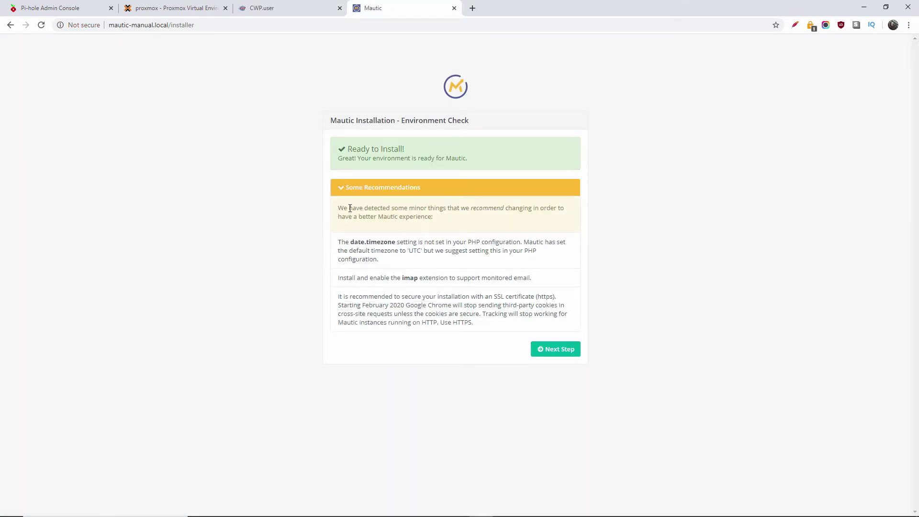
Step: Highlight the date.timezone, imap extension and SSL certificate recommendations to read them
{"action": "left_click_drag", "start_coordinate": [343, 208], "coordinate": [502, 216]}
{"action": "left_click", "coordinate": [498, 225]}
{"action": "left_click_drag", "start_coordinate": [342, 242], "coordinate": [567, 258]}
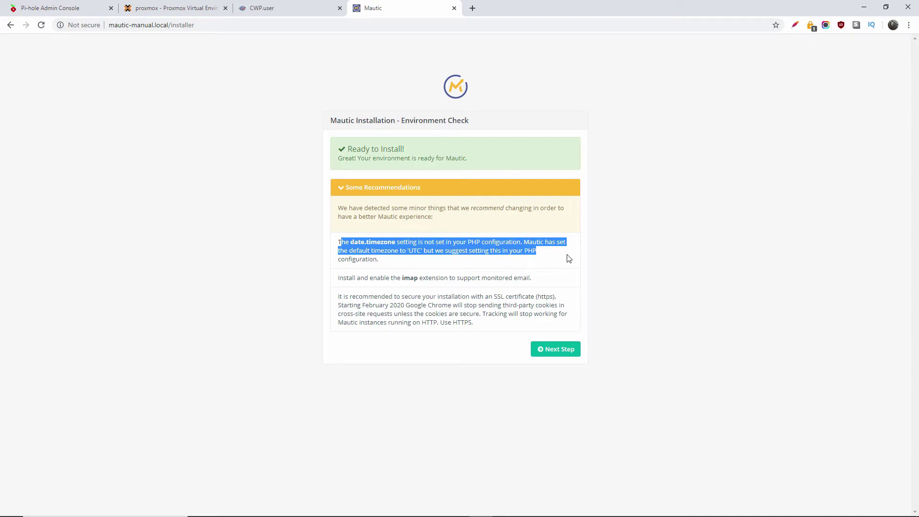
{"action": "left_click", "coordinate": [485, 261]}
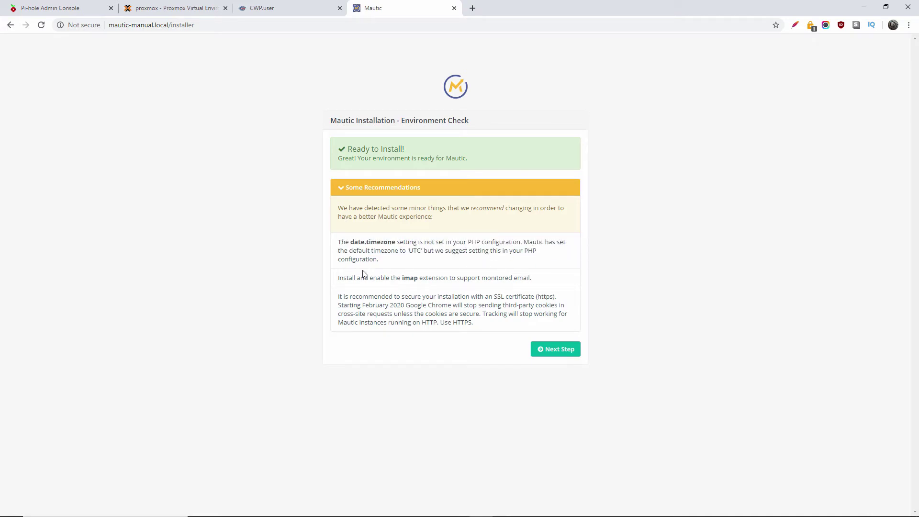
{"action": "left_click_drag", "start_coordinate": [373, 280], "coordinate": [537, 282]}
{"action": "left_click_drag", "start_coordinate": [340, 297], "coordinate": [553, 326]}
{"action": "left_click", "coordinate": [425, 400]}
Step: Open the Mautic Basic Setup Guide from mautic.org in a new tab
{"action": "left_click", "coordinate": [472, 8]}
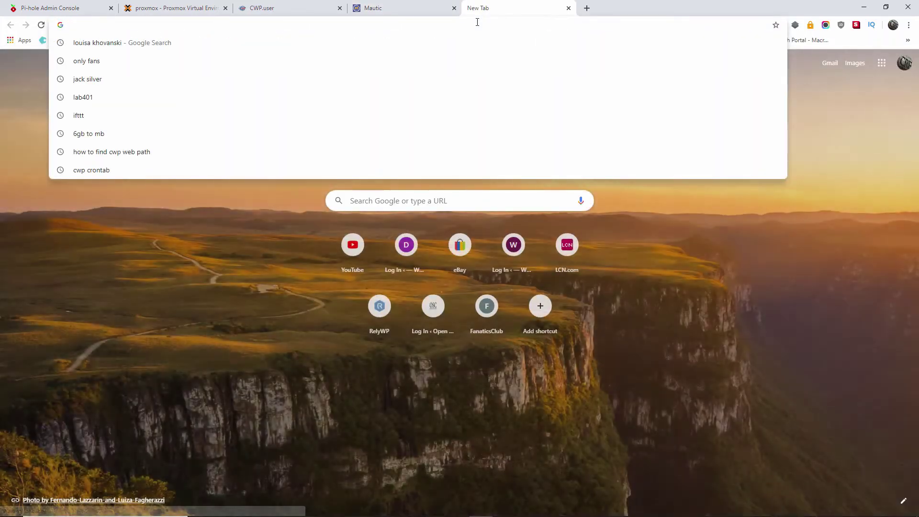
{"action": "type", "text": "mautic"}
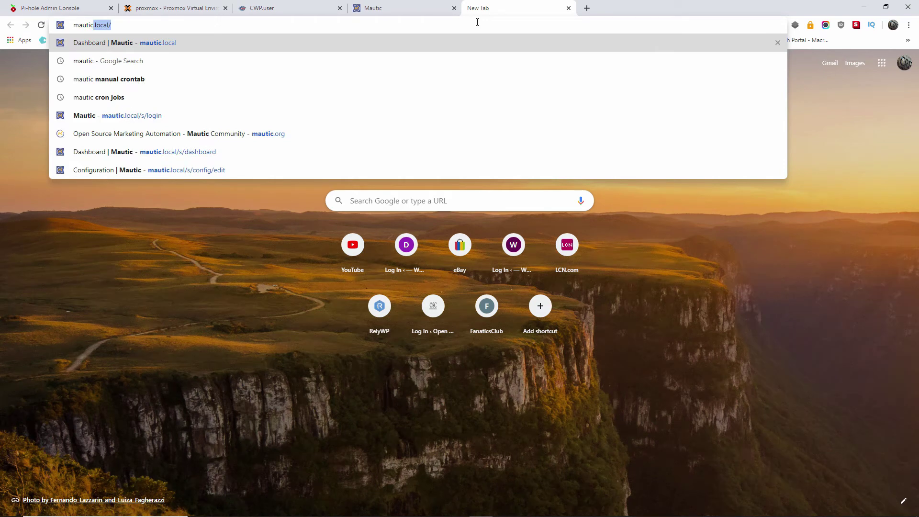
{"action": "type", "text": ".o"}
{"action": "key", "text": "BackSpace"}
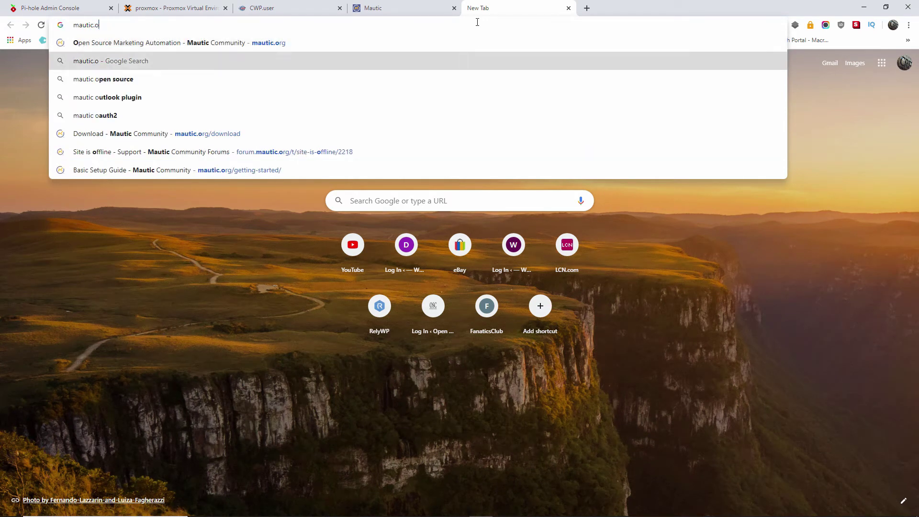
{"action": "key", "text": "Down"}
{"action": "key", "text": "Down"}
{"action": "key", "text": "Up"}
{"action": "key", "text": "Up"}
{"action": "key", "text": "Up"}
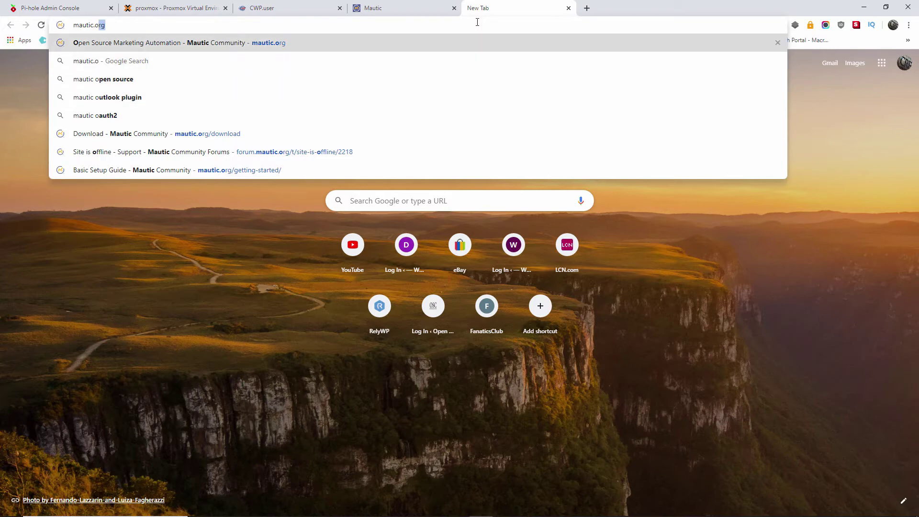
{"action": "key", "text": "Down"}
{"action": "key", "text": "Down"}
{"action": "key", "text": "Down"}
{"action": "key", "text": "Down"}
{"action": "key", "text": "Down"}
{"action": "key", "text": "Down"}
{"action": "key", "text": "Down"}
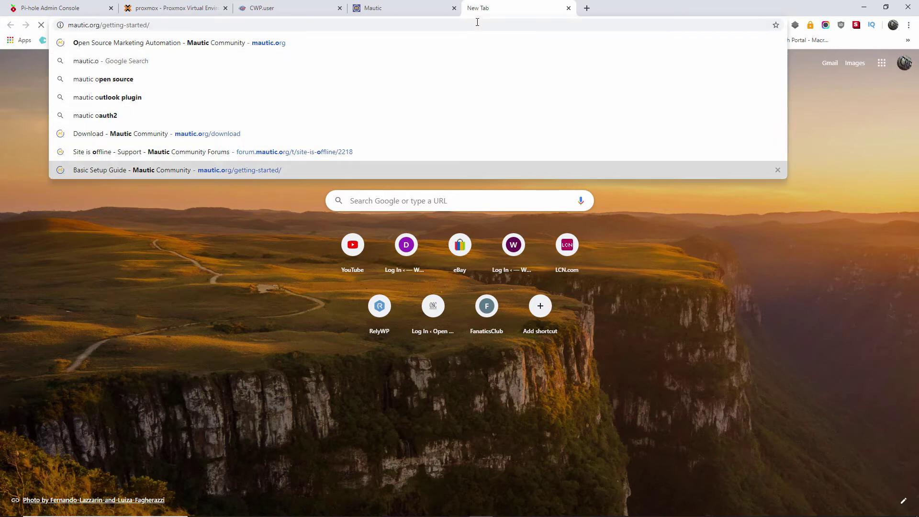
{"action": "key", "text": "Return"}
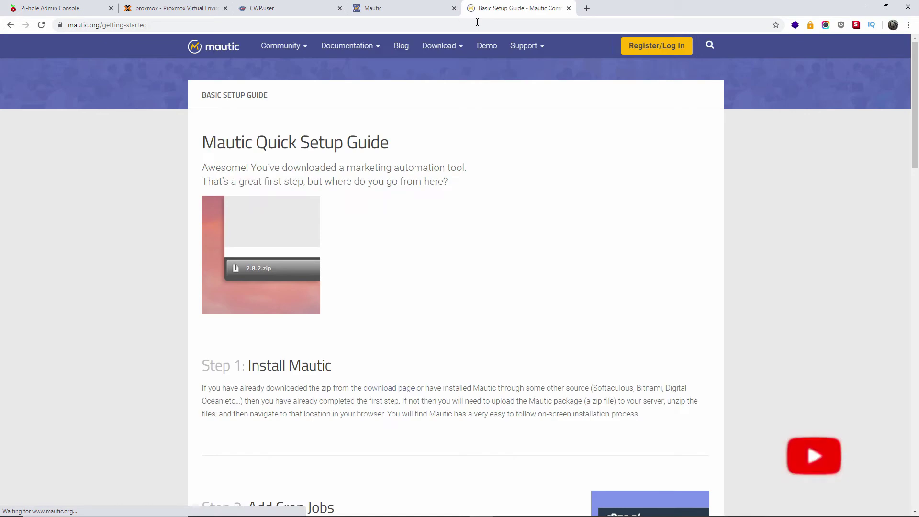
{"action": "mouse_move", "coordinate": [440, 45]}
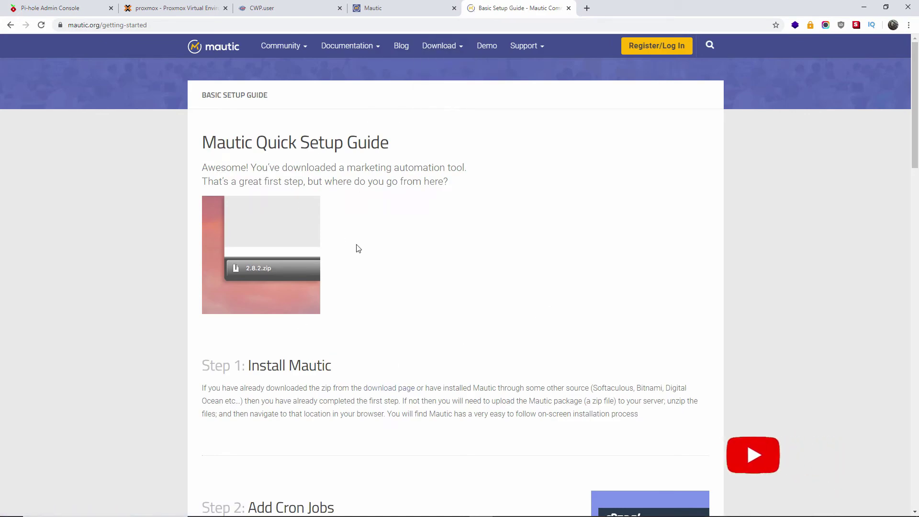
{"action": "scroll", "coordinate": [359, 247], "scroll_direction": "down", "scroll_amount": 10}
{"action": "scroll", "coordinate": [364, 242], "scroll_direction": "up", "scroll_amount": 10}
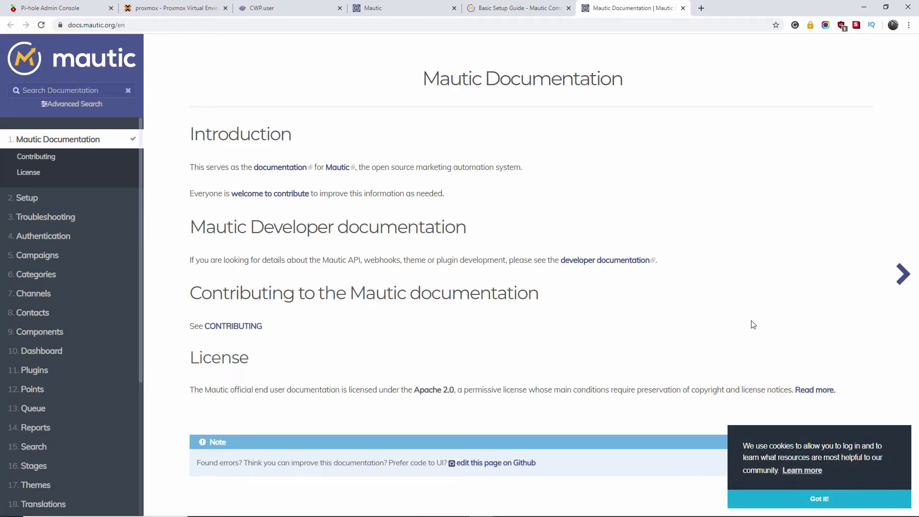
Step: Dismiss the cookie notice, view the next docs page, then close the docs and return to CWP
{"action": "left_click", "coordinate": [819, 497]}
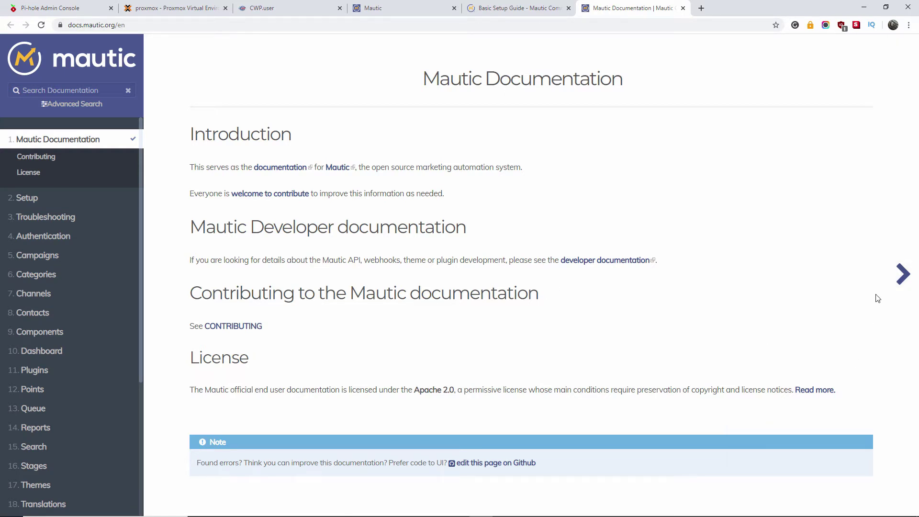
{"action": "left_click", "coordinate": [902, 275]}
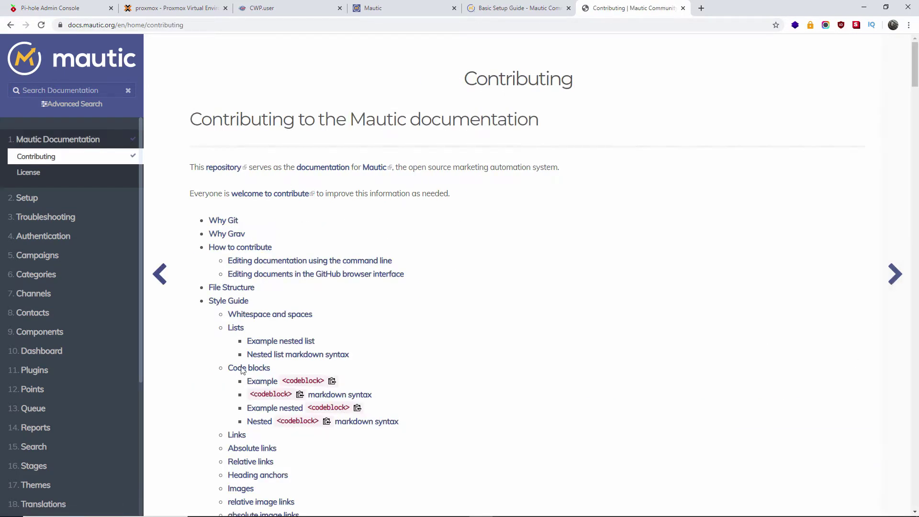
{"action": "scroll", "coordinate": [251, 291], "scroll_direction": "down", "scroll_amount": 5}
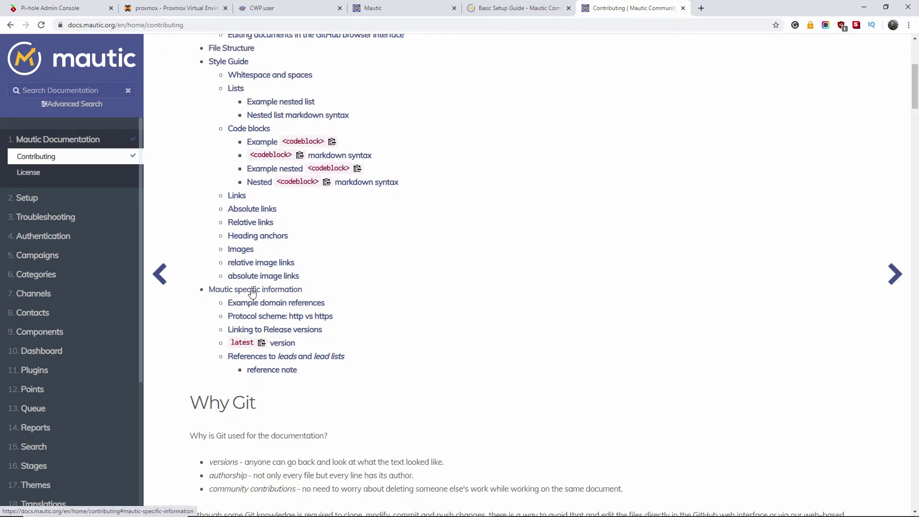
{"action": "scroll", "coordinate": [251, 291], "scroll_direction": "up", "scroll_amount": 4}
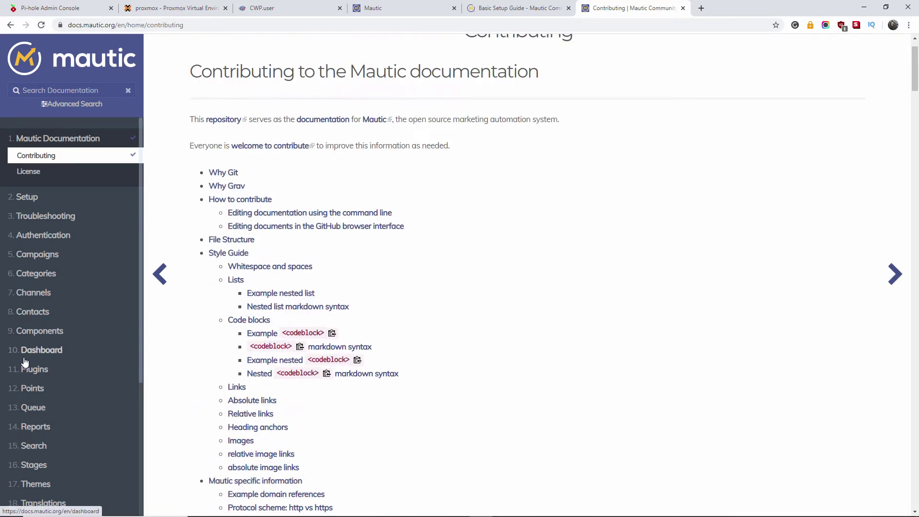
{"action": "scroll", "coordinate": [39, 188], "scroll_direction": "down", "scroll_amount": 4}
{"action": "key", "text": "ctrl+w"}
{"action": "key", "text": "ctrl+w"}
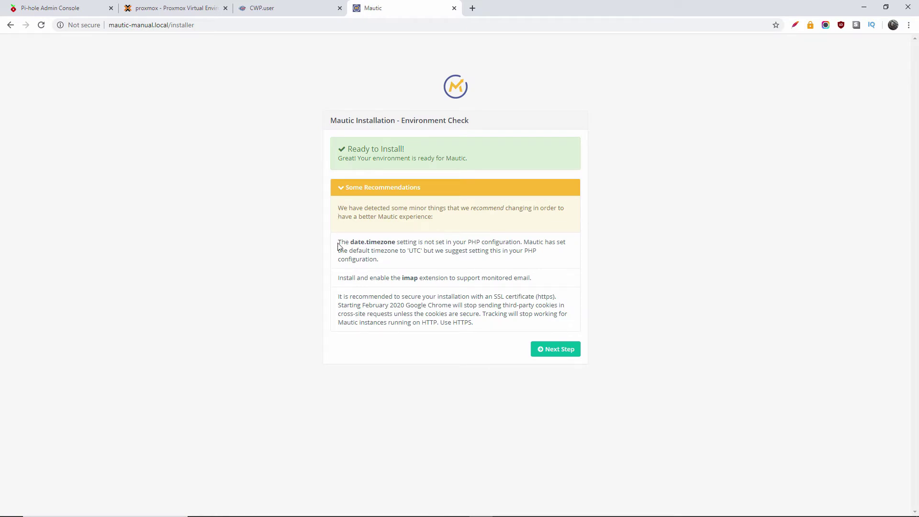
{"action": "left_click_drag", "start_coordinate": [338, 246], "coordinate": [546, 261]}
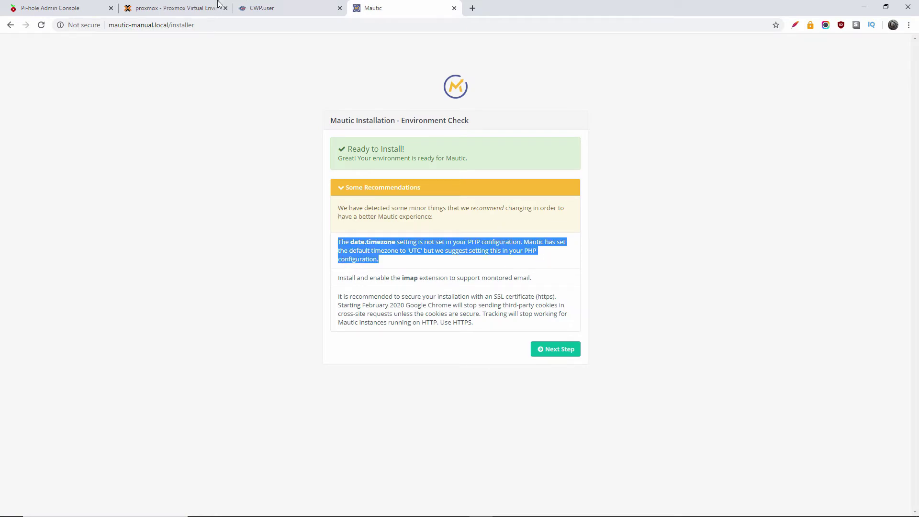
{"action": "left_click", "coordinate": [287, 11]}
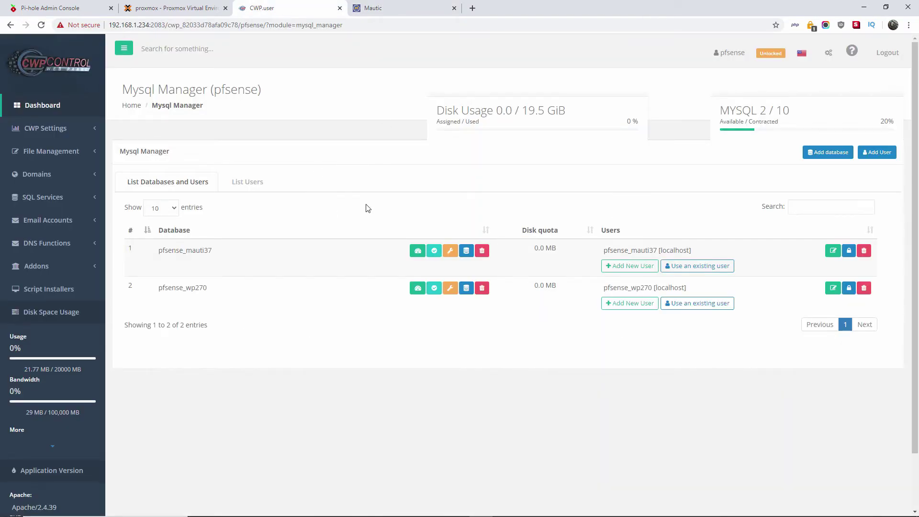
Step: Start a new database named manual with the Default character set
{"action": "left_click", "coordinate": [825, 153]}
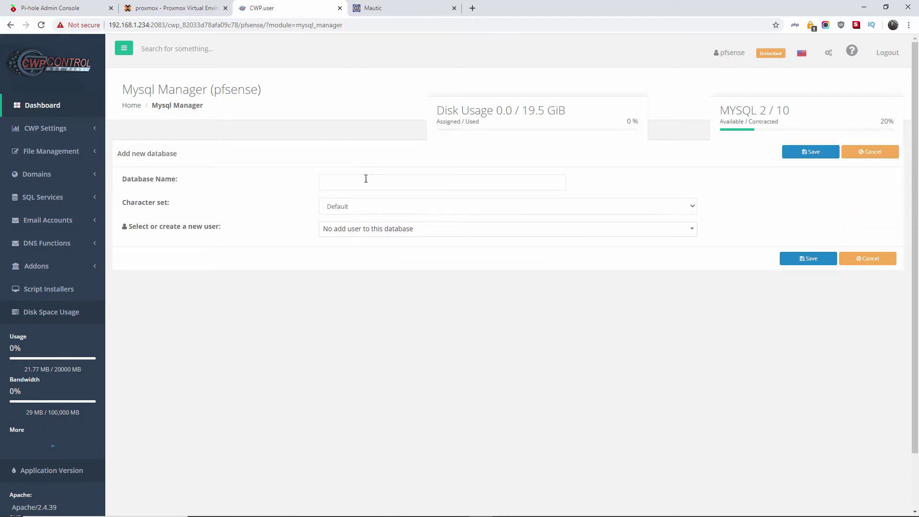
{"action": "left_click", "coordinate": [369, 178]}
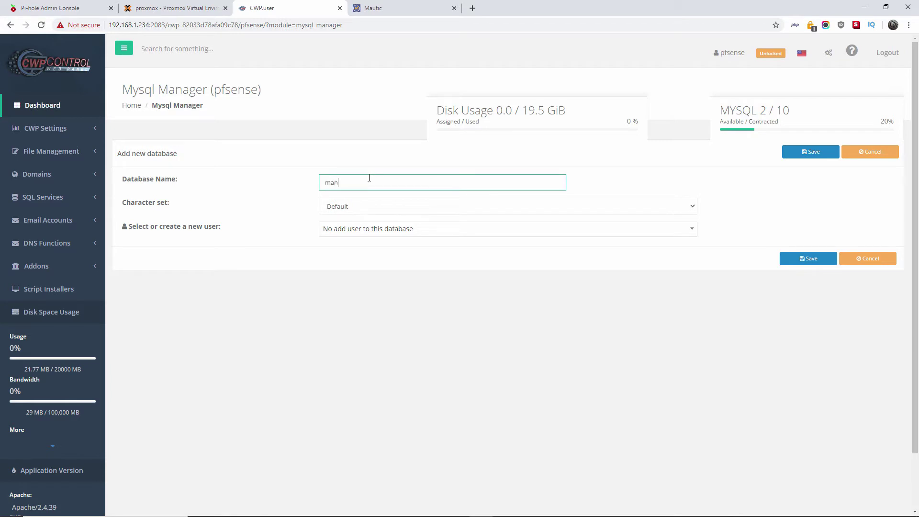
{"action": "left_click", "coordinate": [373, 208]}
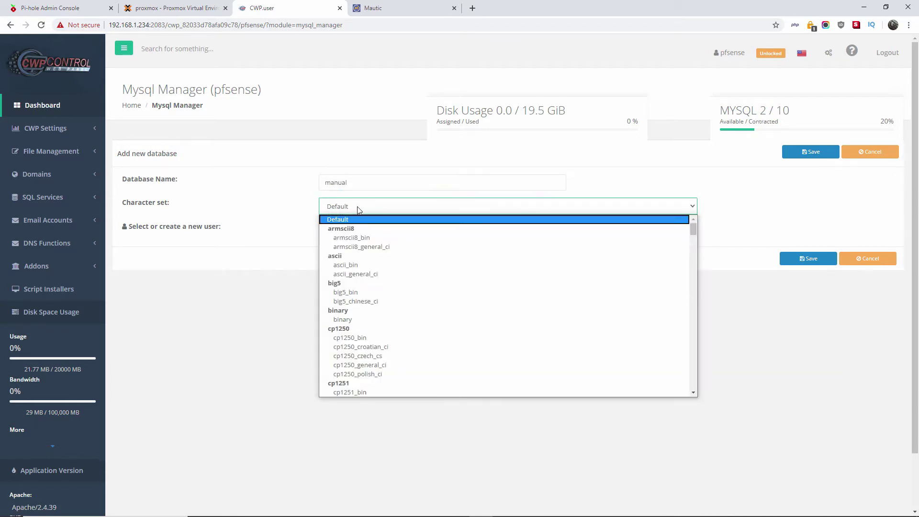
{"action": "left_click", "coordinate": [357, 206]}
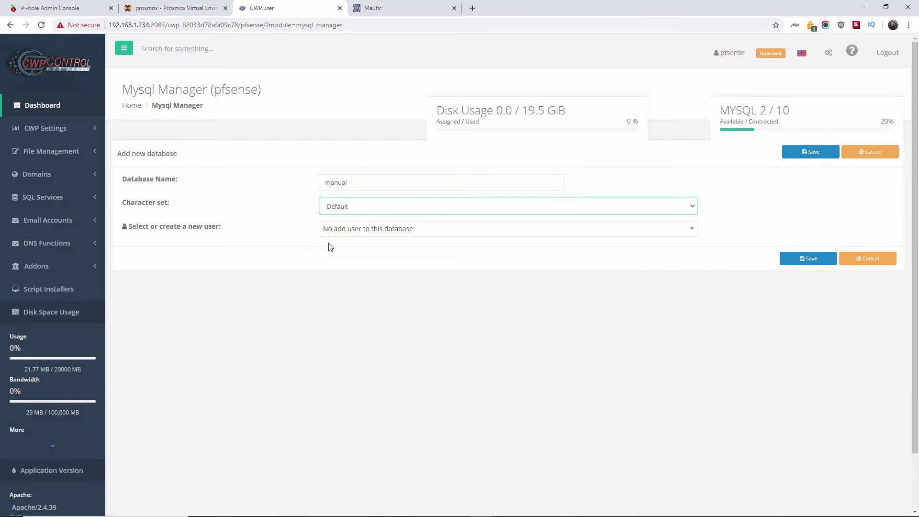
Step: Choose to create a new localhost user named manual and replace the suggested password
{"action": "left_click", "coordinate": [404, 232]}
{"action": "left_click", "coordinate": [383, 280]}
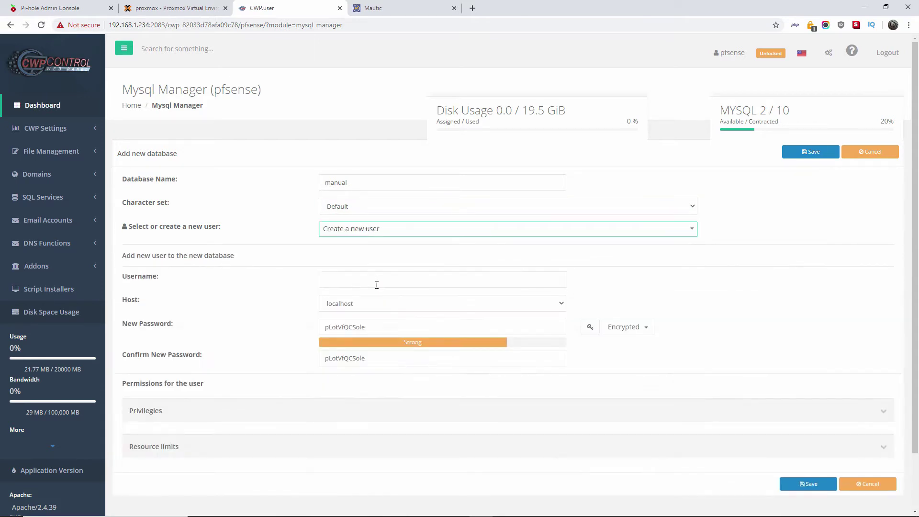
{"action": "left_click", "coordinate": [374, 280]}
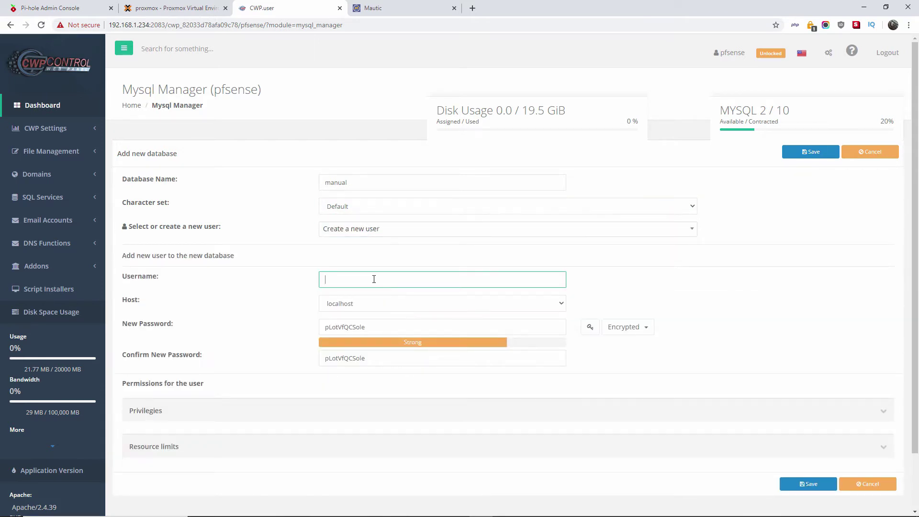
{"action": "type", "text": "manual"}
{"action": "left_click_drag", "start_coordinate": [397, 329], "coordinate": [318, 332]}
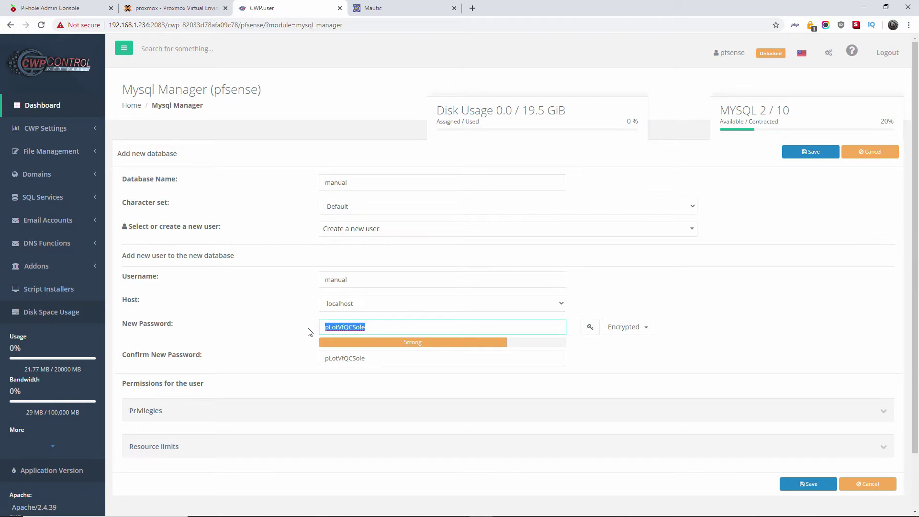
{"action": "type", "text": "012"}
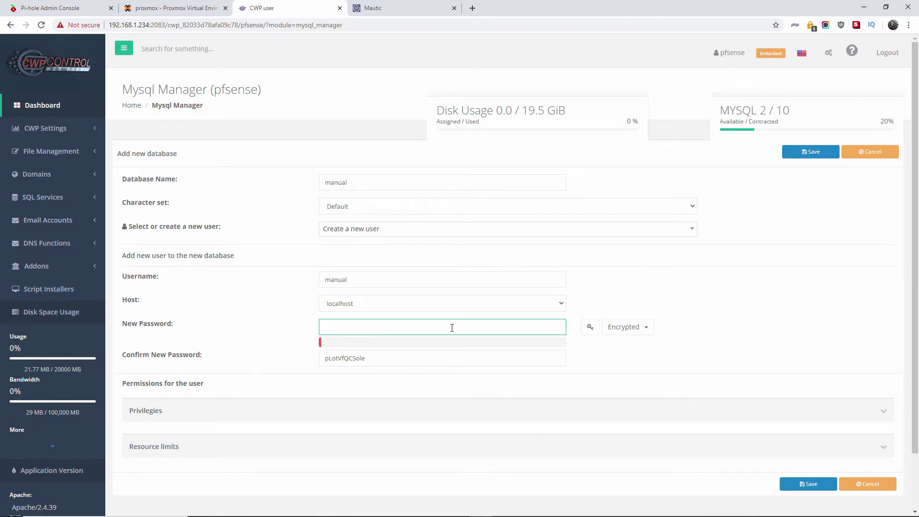
Step: Generate a strong random password for the pfsense_manual user and copy it
{"action": "left_click", "coordinate": [590, 327]}
{"action": "left_click", "coordinate": [590, 327]}
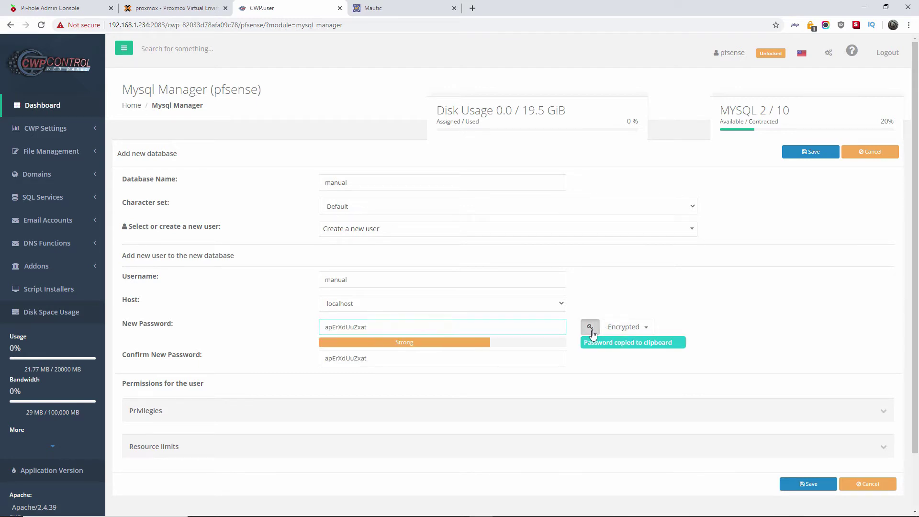
{"action": "left_click", "coordinate": [590, 327]}
{"action": "right_click", "coordinate": [352, 329]}
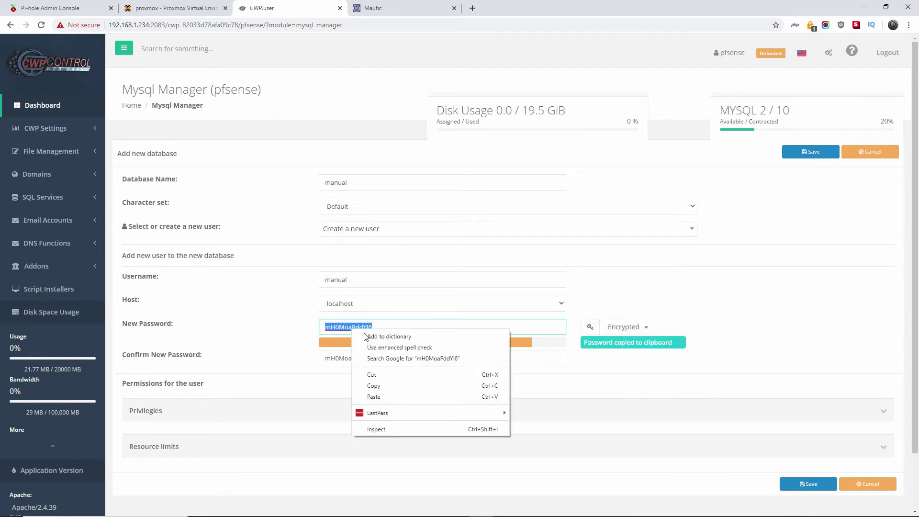
{"action": "left_click", "coordinate": [378, 387]}
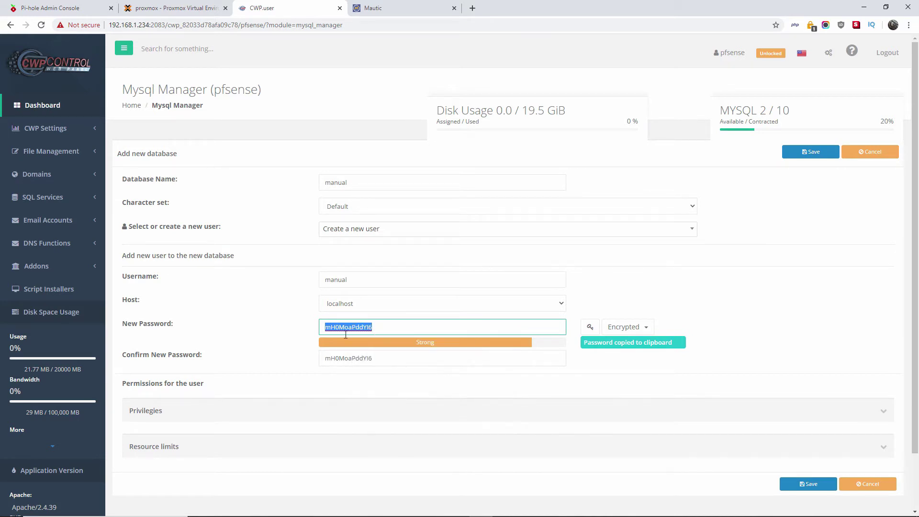
Step: Grant all structure privileges and save the pfsense_manual database and user
{"action": "scroll", "coordinate": [475, 354], "scroll_direction": "down", "scroll_amount": 2}
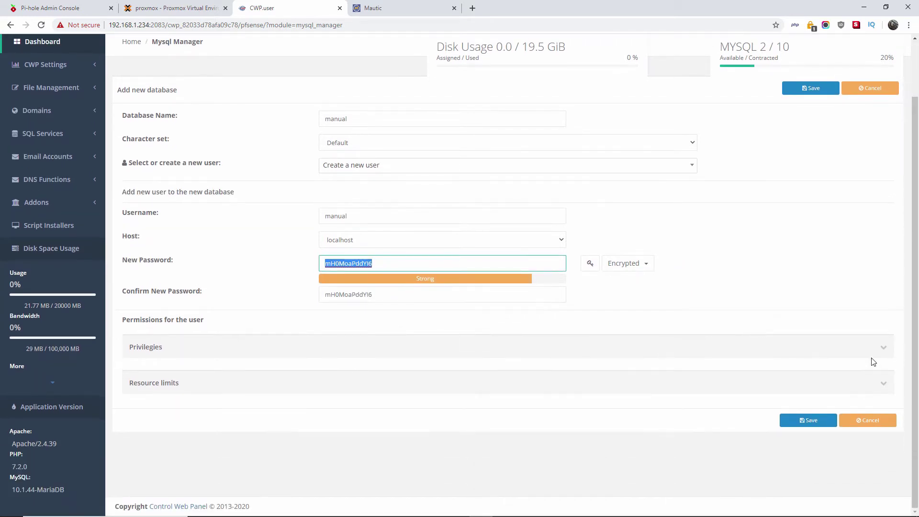
{"action": "left_click", "coordinate": [882, 349]}
{"action": "scroll", "coordinate": [564, 396], "scroll_direction": "down", "scroll_amount": 2}
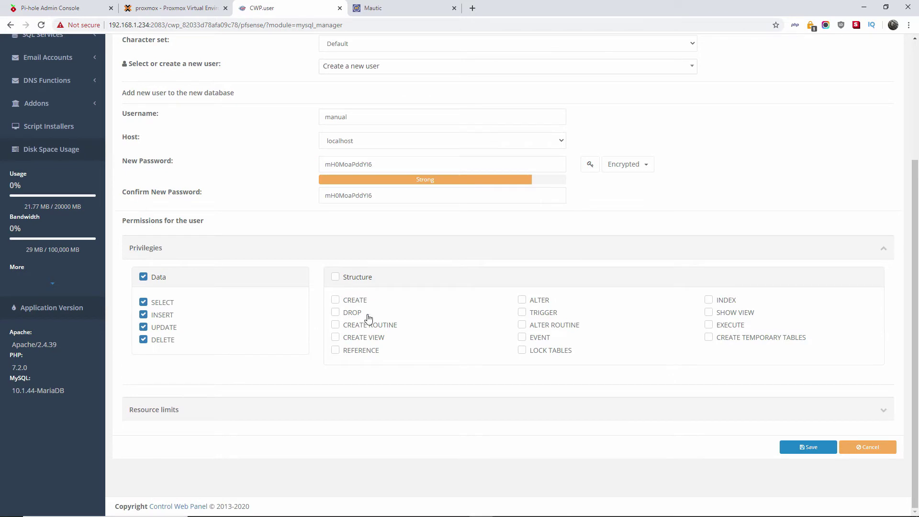
{"action": "left_click", "coordinate": [336, 277]}
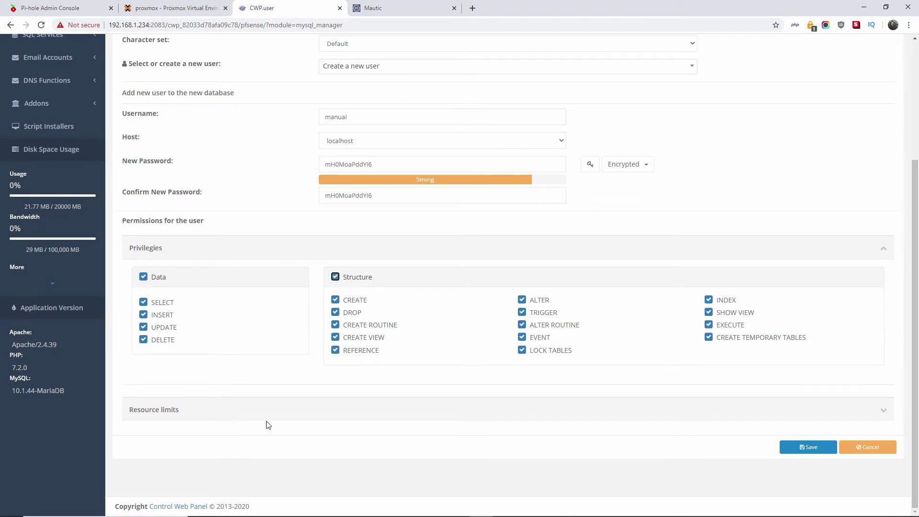
{"action": "left_click", "coordinate": [882, 411]}
{"action": "scroll", "coordinate": [636, 356], "scroll_direction": "down", "scroll_amount": 2}
{"action": "scroll", "coordinate": [725, 441], "scroll_direction": "up", "scroll_amount": 5}
{"action": "scroll", "coordinate": [667, 385], "scroll_direction": "down", "scroll_amount": 5}
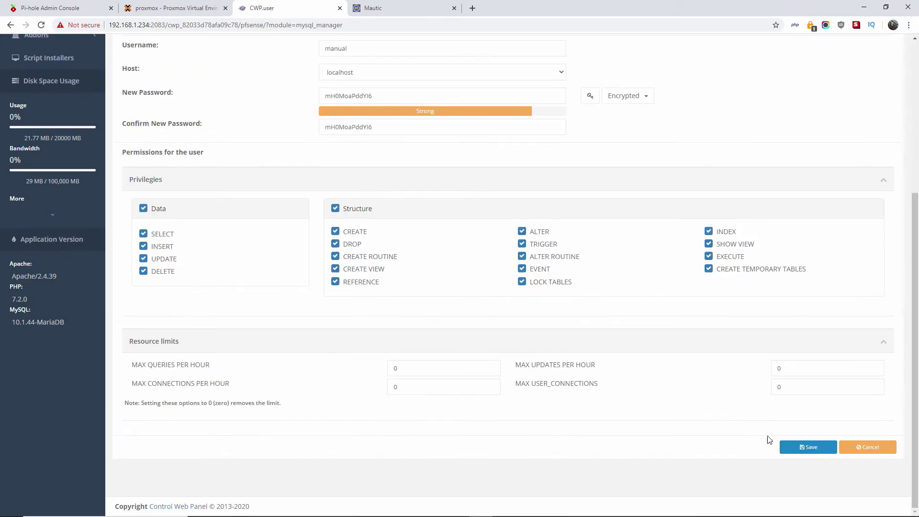
{"action": "key", "text": "Return"}
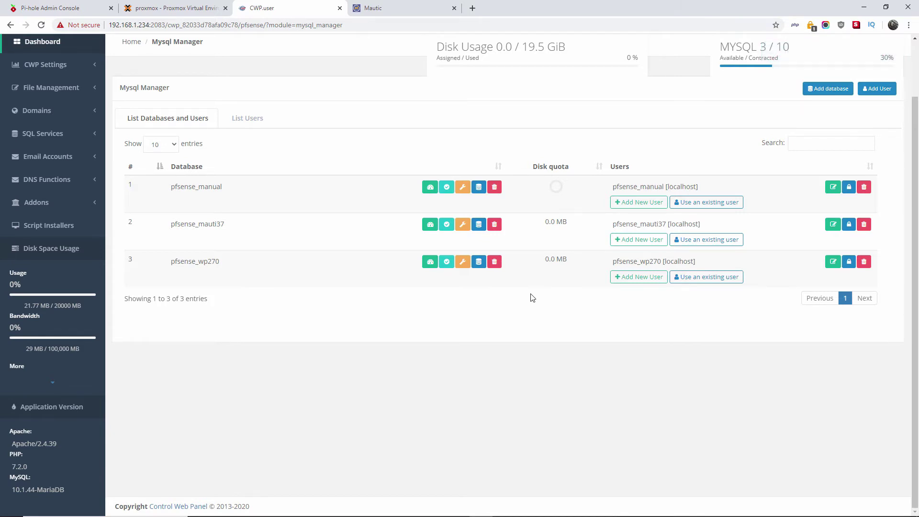
{"action": "scroll", "coordinate": [533, 354], "scroll_direction": "up", "scroll_amount": 2}
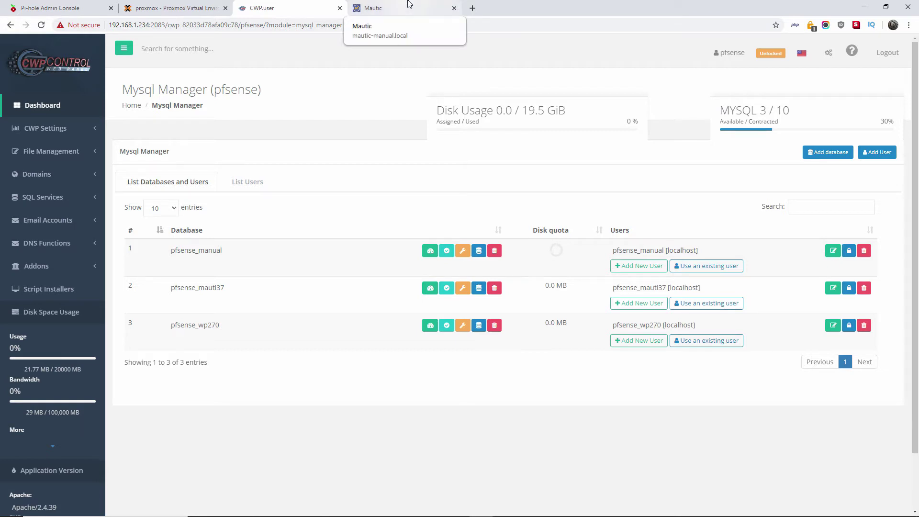
{"action": "left_click", "coordinate": [409, 4]}
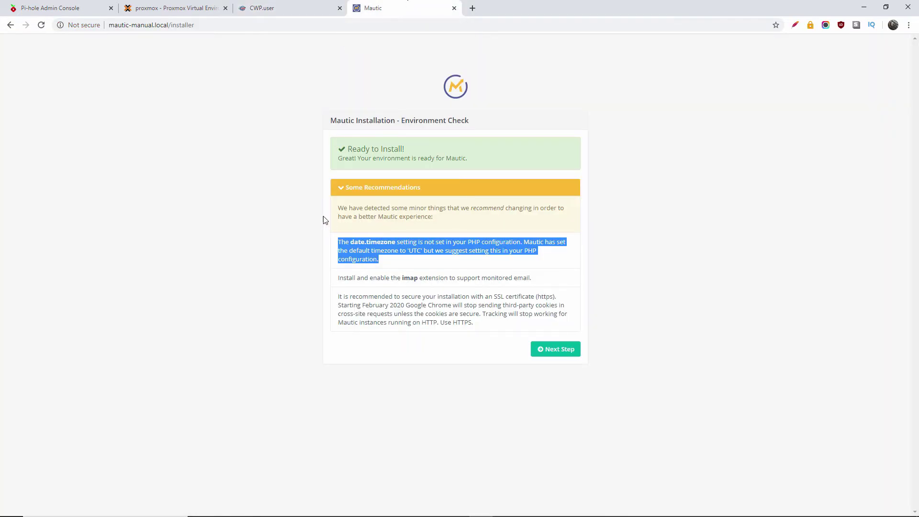
{"action": "left_click", "coordinate": [307, 215]}
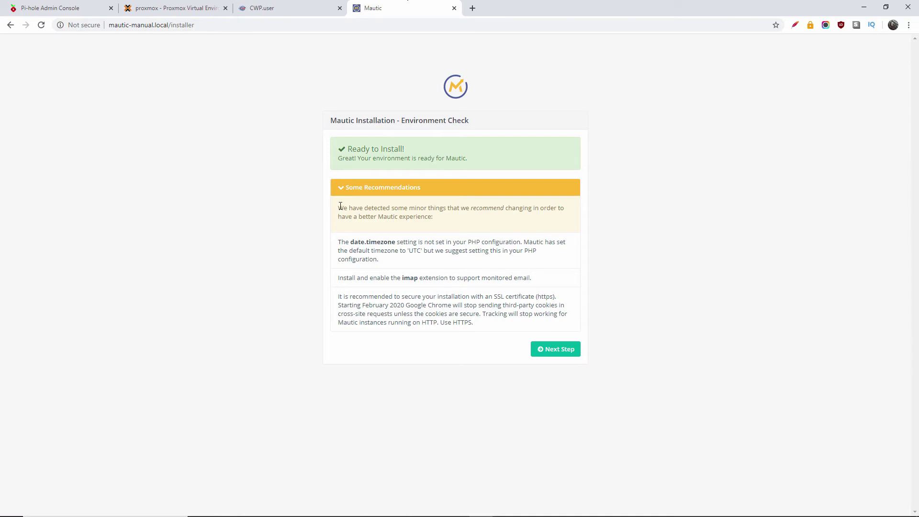
{"action": "left_click_drag", "start_coordinate": [350, 245], "coordinate": [390, 243]}
{"action": "left_click_drag", "start_coordinate": [447, 243], "coordinate": [520, 242]}
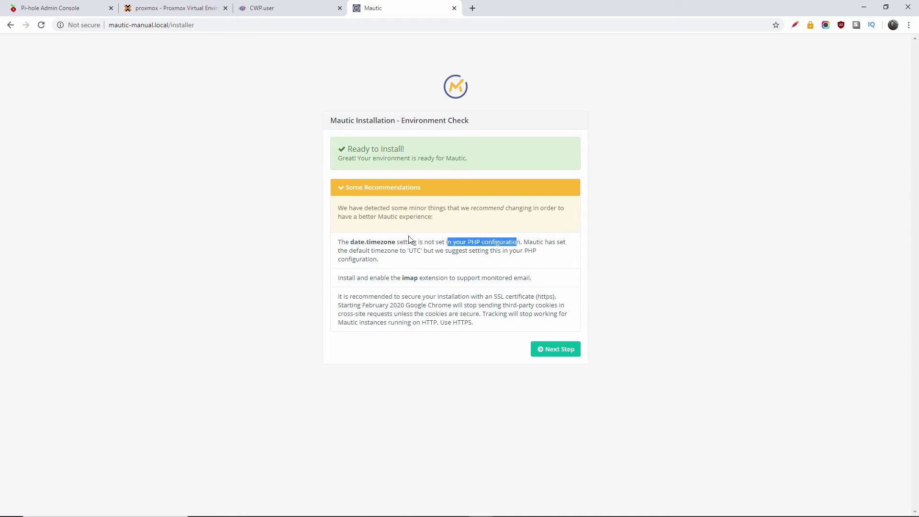
{"action": "left_click", "coordinate": [280, 260]}
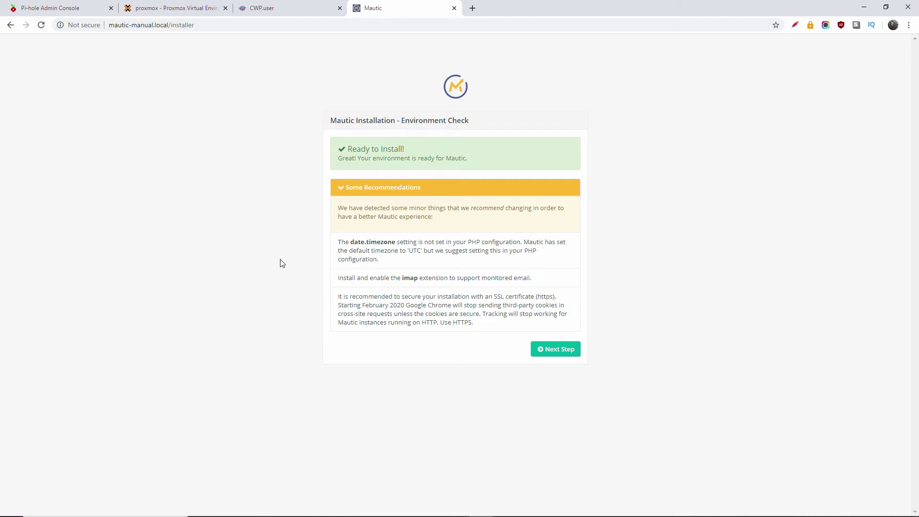
{"action": "left_click", "coordinate": [306, 6]}
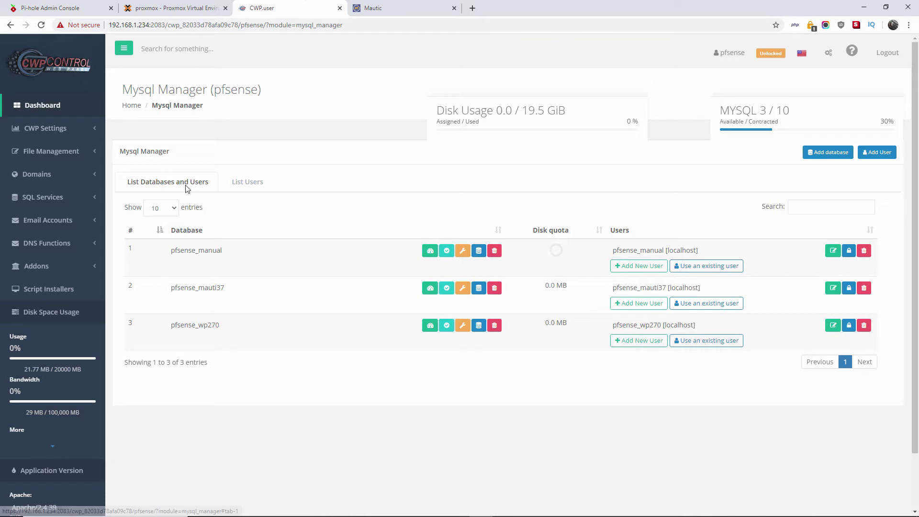
Step: Open the php.ini editor and confirm date.timezone is Europe/London
{"action": "left_click", "coordinate": [65, 136]}
{"action": "left_click", "coordinate": [47, 180]}
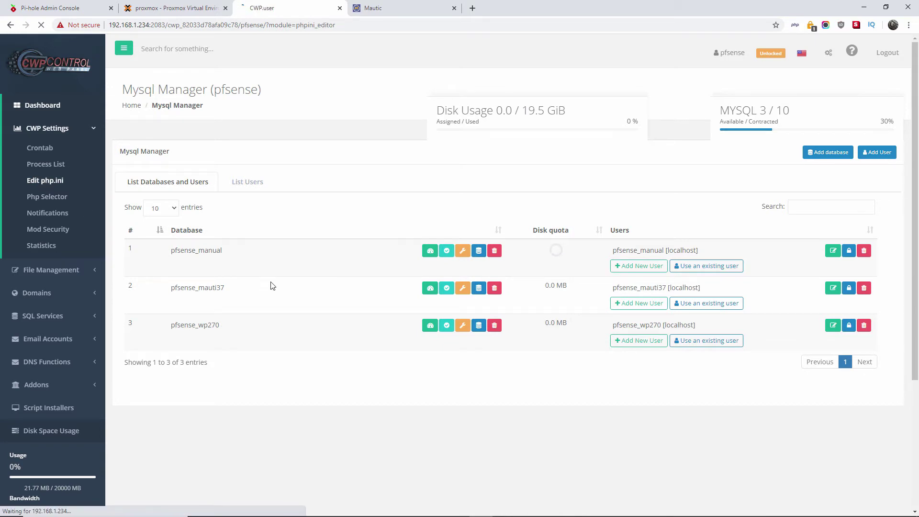
{"action": "left_click", "coordinate": [384, 6]}
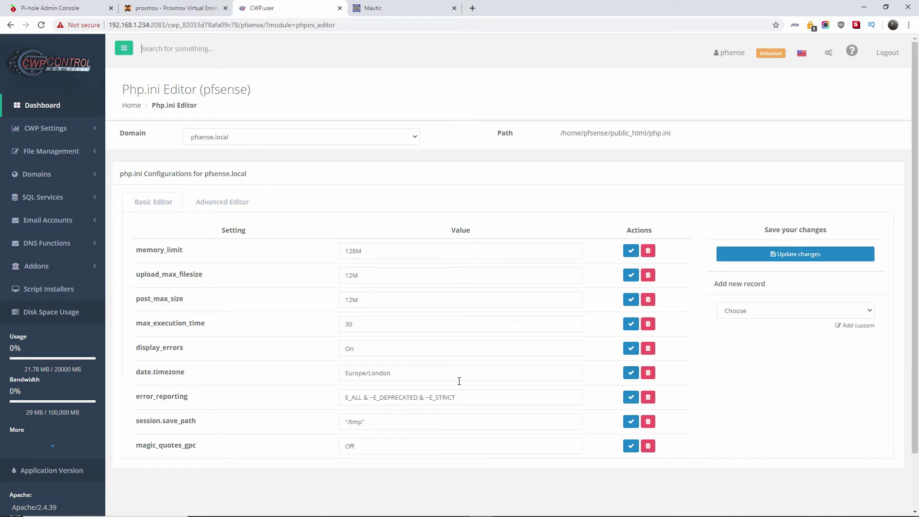
{"action": "left_click", "coordinate": [316, 379]}
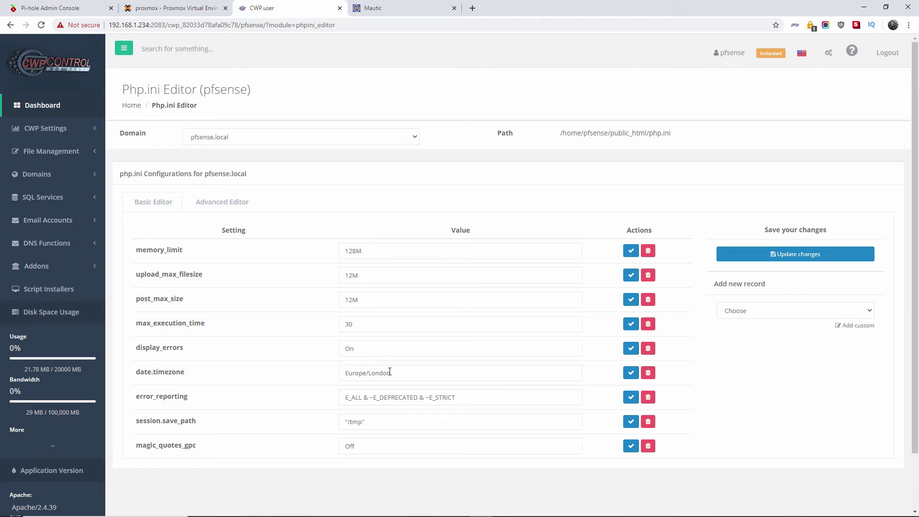
{"action": "left_click", "coordinate": [384, 8]}
Step: Compare php.ini with Mautic's environment check, noting the imap extension recommendation
{"action": "left_click", "coordinate": [430, 262]}
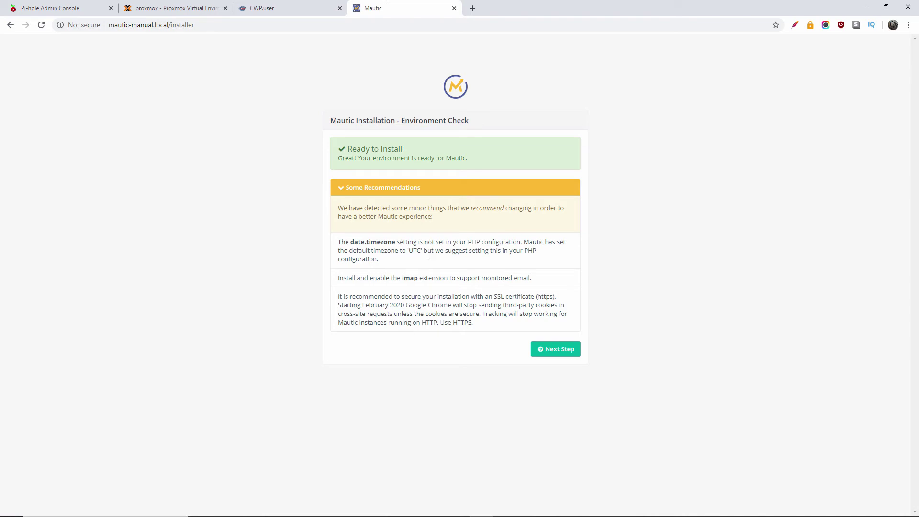
{"action": "left_click", "coordinate": [270, 6]}
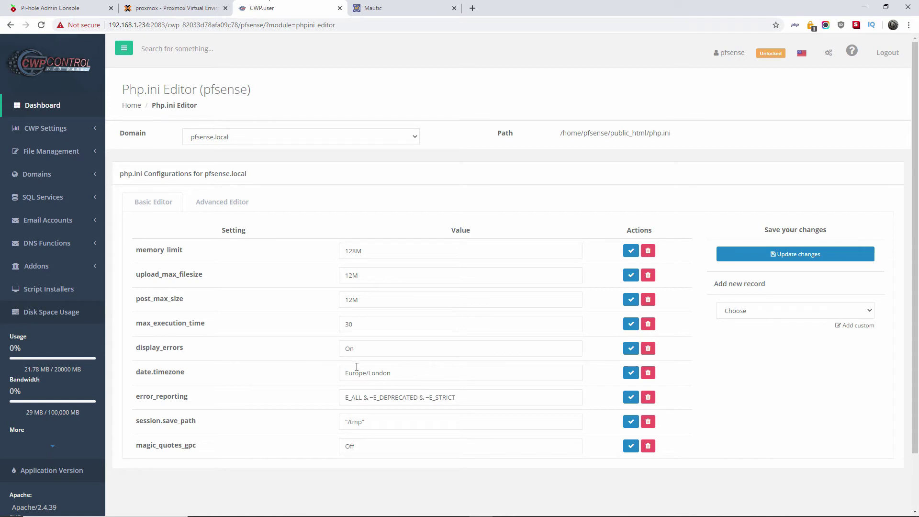
{"action": "left_click", "coordinate": [424, 2]}
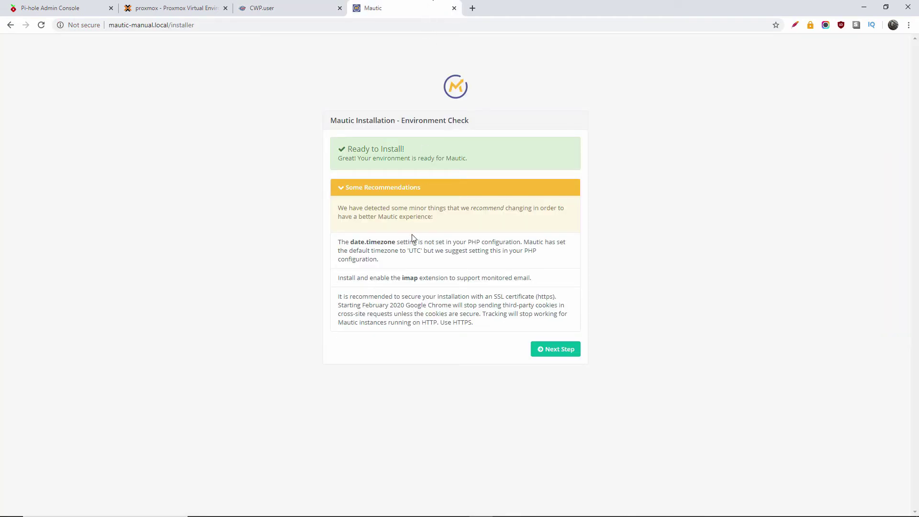
{"action": "left_click_drag", "start_coordinate": [344, 278], "coordinate": [487, 278]}
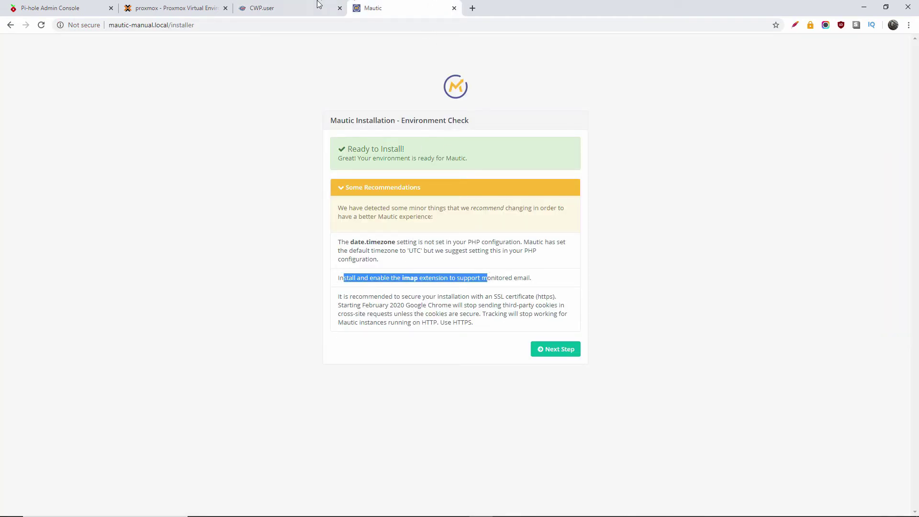
{"action": "left_click", "coordinate": [307, 4]}
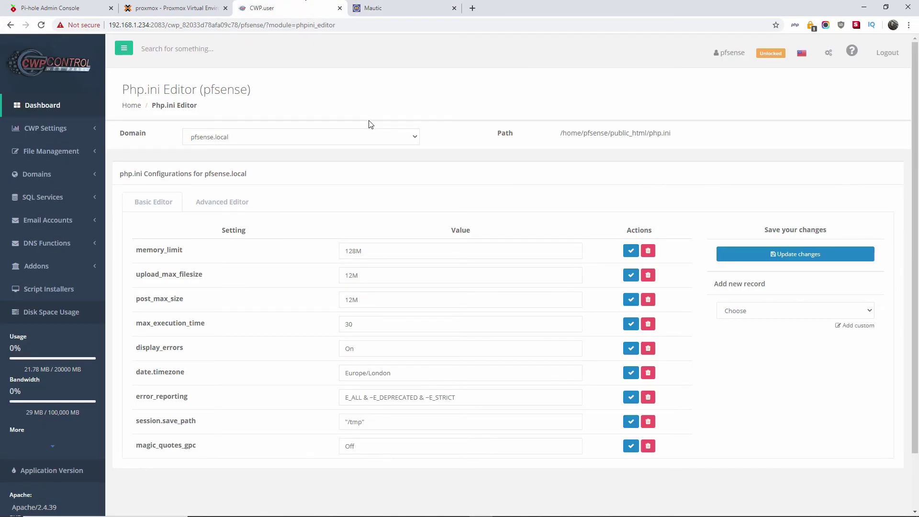
{"action": "left_click", "coordinate": [394, 6]}
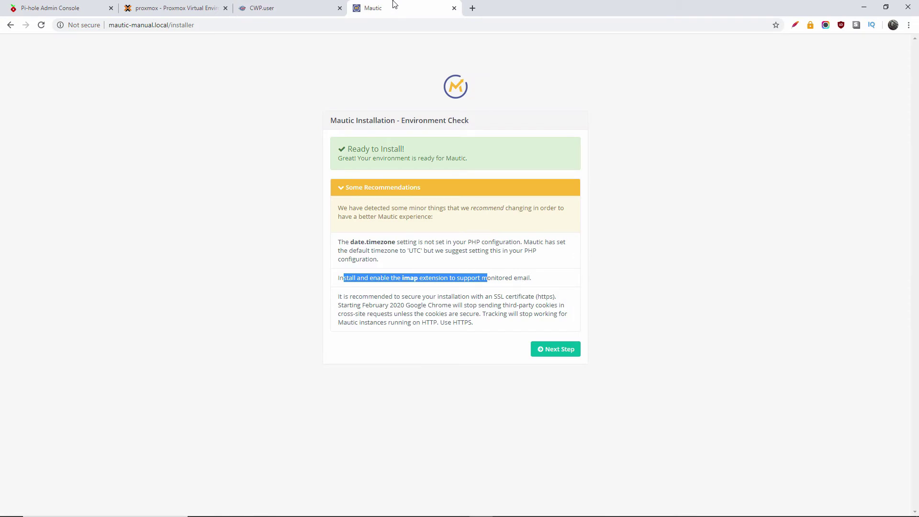
Step: Keep MySQL PDO as the database driver and paste the copied database password
{"action": "mouse_move", "coordinate": [622, 515]}
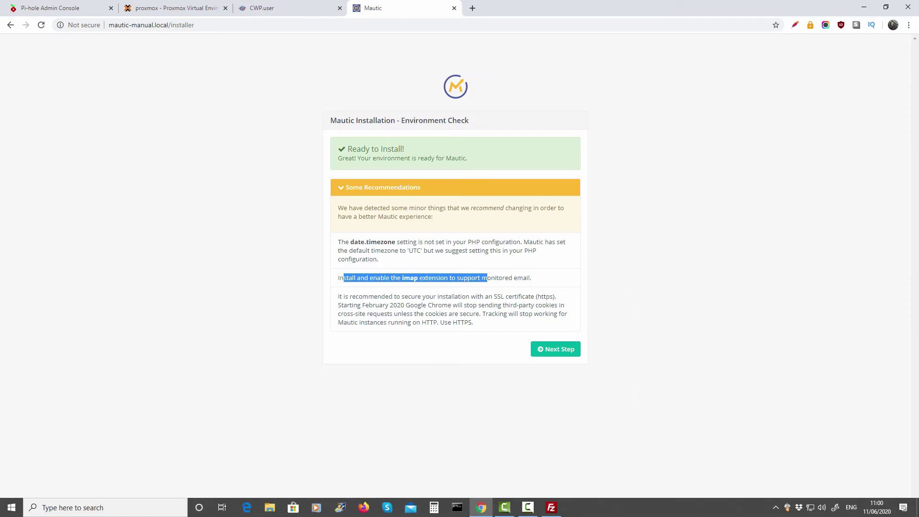
{"action": "left_click", "coordinate": [528, 507]}
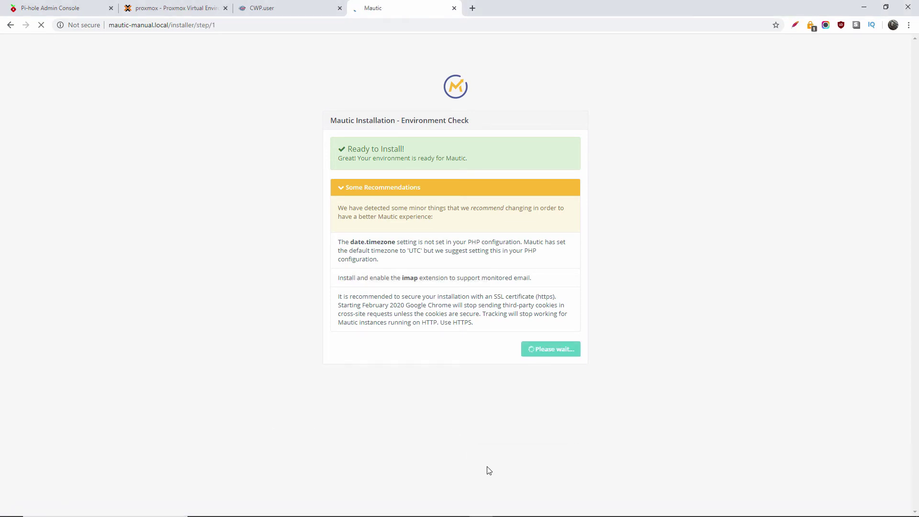
{"action": "left_click", "coordinate": [418, 198]}
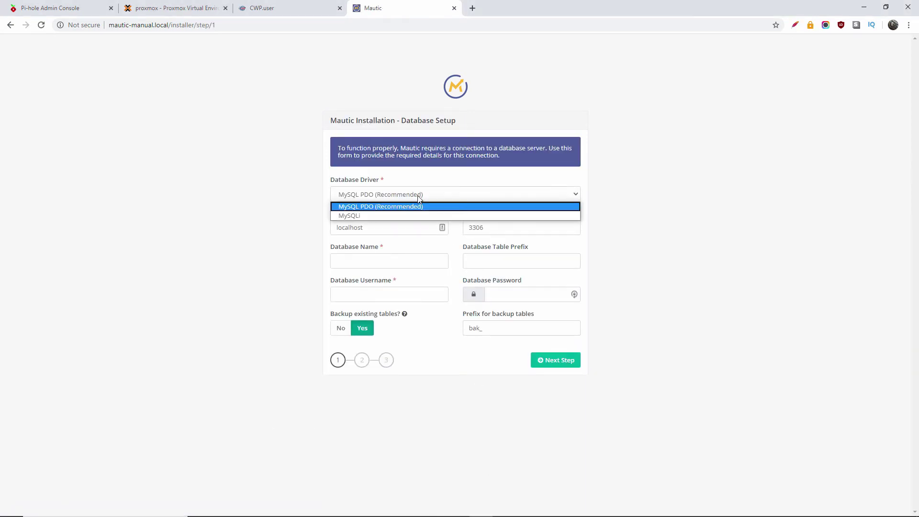
{"action": "left_click", "coordinate": [288, 210]}
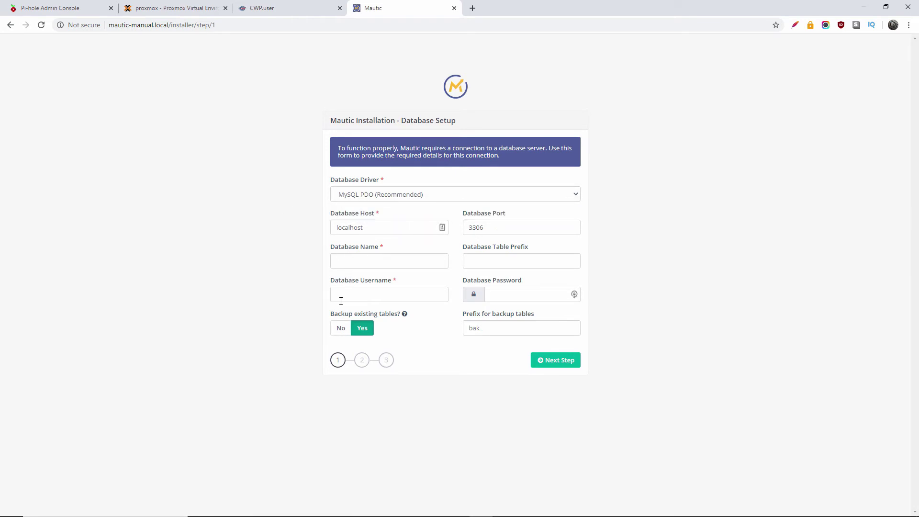
{"action": "right_click", "coordinate": [498, 295]}
{"action": "left_click", "coordinate": [524, 386]}
{"action": "left_click", "coordinate": [281, 3]}
Step: Copy the pfsense_manual user name from CWP's MySQL Manager list
{"action": "left_click", "coordinate": [44, 196]}
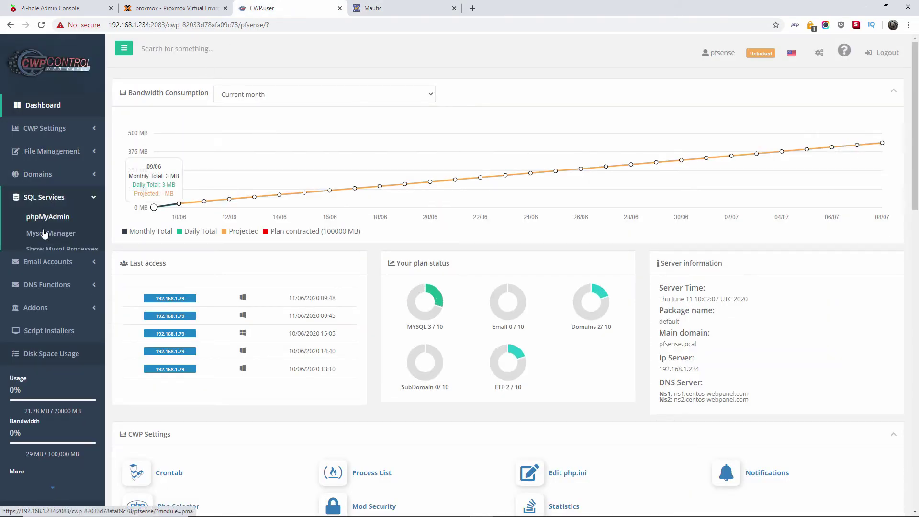
{"action": "left_click", "coordinate": [54, 239]}
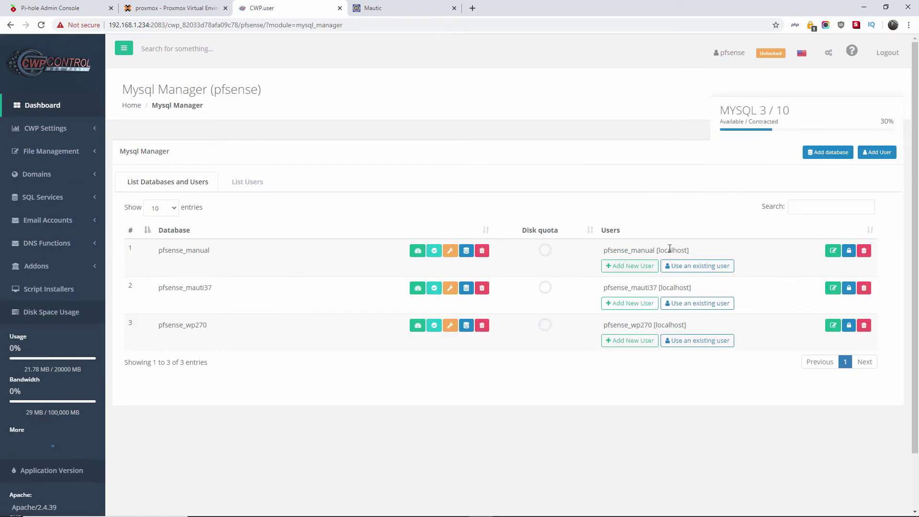
{"action": "left_click_drag", "start_coordinate": [655, 249], "coordinate": [603, 248]}
{"action": "double_click", "coordinate": [605, 250]}
{"action": "right_click", "coordinate": [609, 251]}
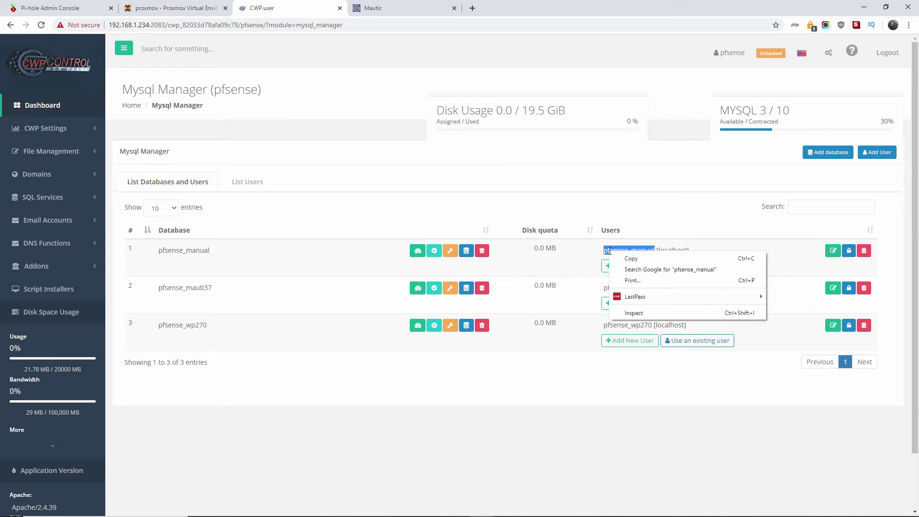
{"action": "left_click", "coordinate": [638, 262]}
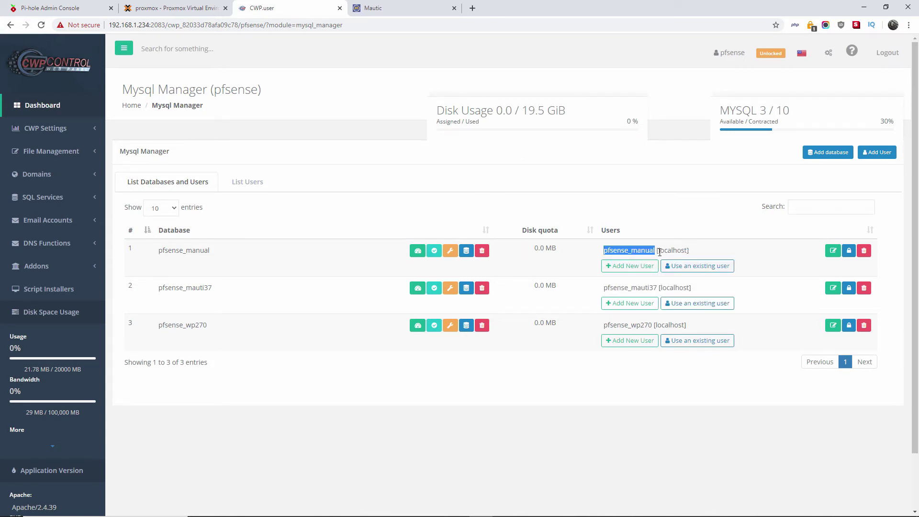
Step: Check the localhost host against Mautic's Database Host and ready the Database Name field
{"action": "left_click_drag", "start_coordinate": [658, 250], "coordinate": [686, 251]}
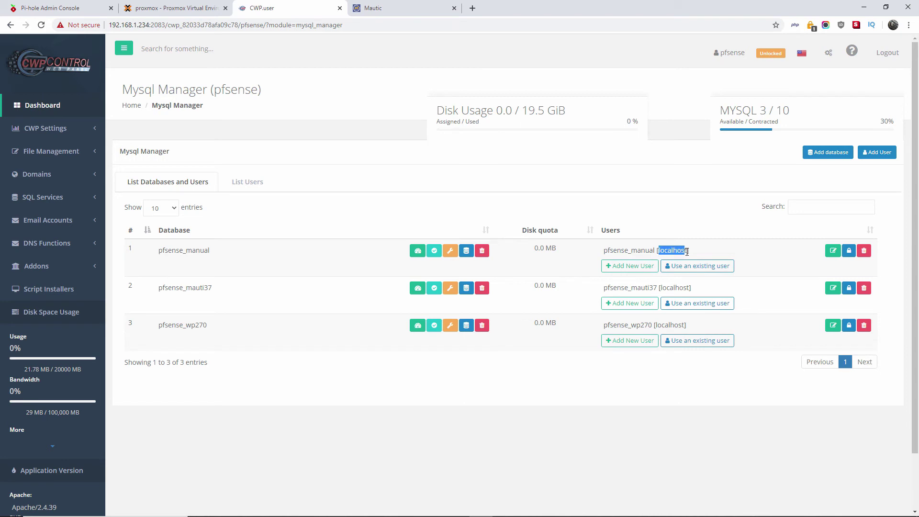
{"action": "left_click", "coordinate": [374, 6]}
{"action": "left_click_drag", "start_coordinate": [376, 227], "coordinate": [322, 224]}
{"action": "left_click", "coordinate": [353, 263]}
Step: Paste pfsense_manual into Database Name and Database Username, then submit the database details
{"action": "right_click", "coordinate": [352, 263]}
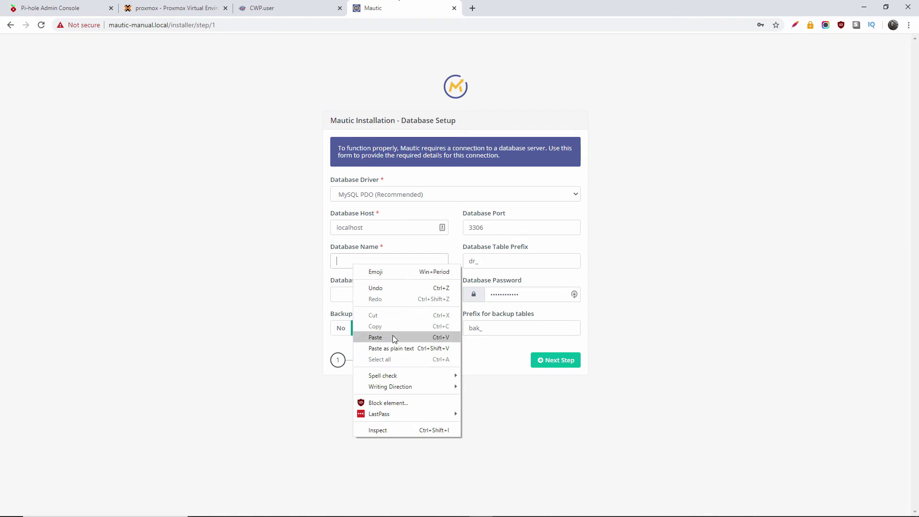
{"action": "left_click", "coordinate": [393, 337]}
{"action": "left_click", "coordinate": [385, 295]}
{"action": "right_click", "coordinate": [386, 297]}
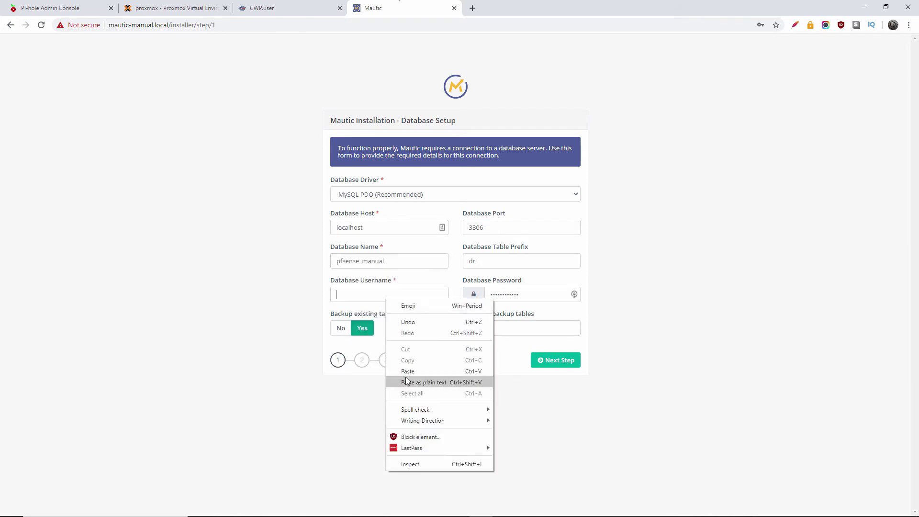
{"action": "left_click", "coordinate": [410, 372]}
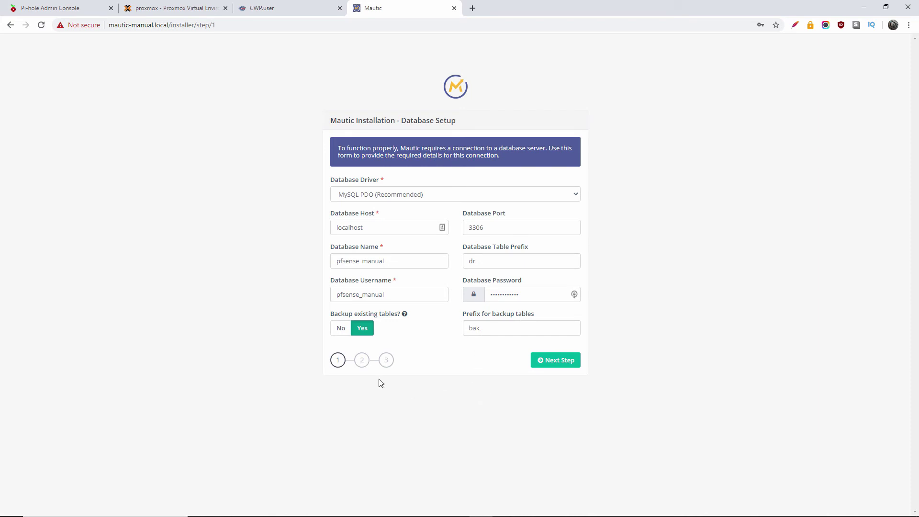
{"action": "left_click", "coordinate": [567, 364]}
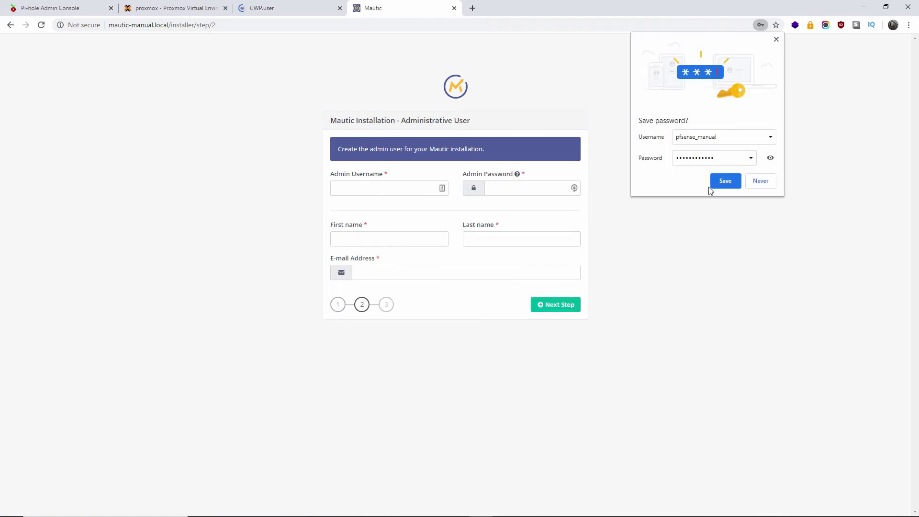
Step: Dismiss the save-password prompt and enter the admin username
{"action": "left_click", "coordinate": [775, 40]}
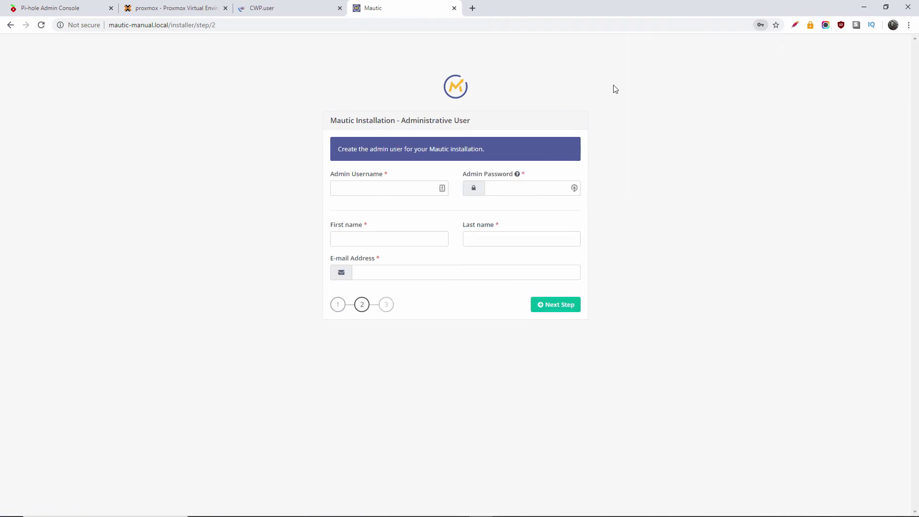
{"action": "left_click", "coordinate": [382, 185]}
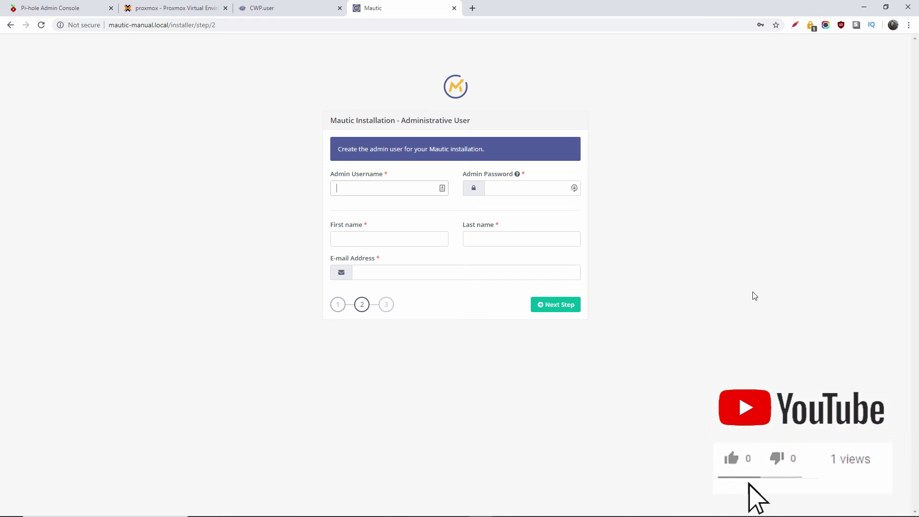
{"action": "type", "text": "dmin@"}
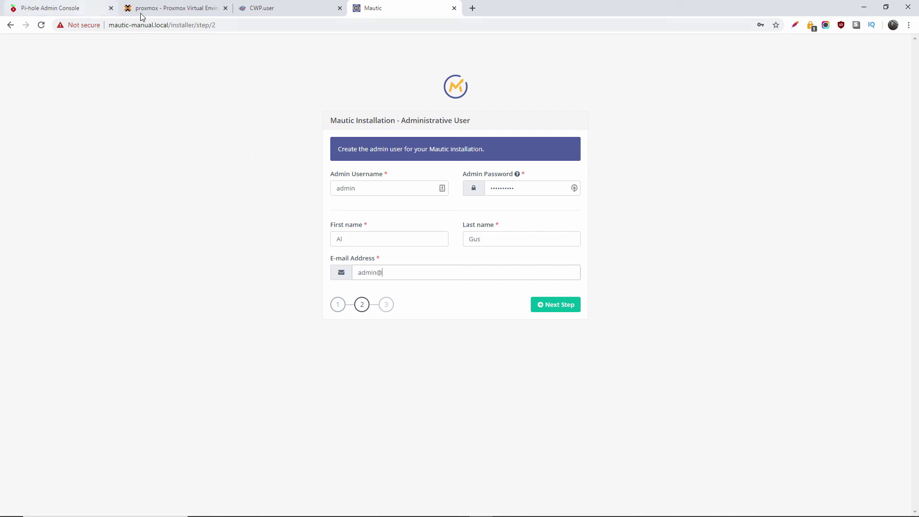
Step: Set the admin e-mail address using the mautic-manual.local domain copied from the address bar
{"action": "left_click_drag", "start_coordinate": [166, 25], "coordinate": [119, 33]}
{"action": "right_click", "coordinate": [136, 26]}
{"action": "left_click", "coordinate": [181, 84]}
{"action": "left_click", "coordinate": [427, 268]}
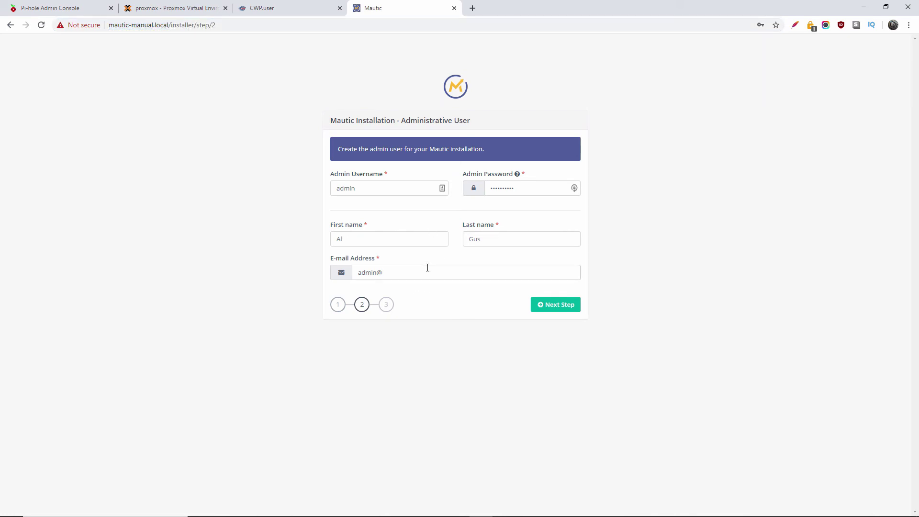
{"action": "key", "text": "ctrl+v"}
{"action": "key", "text": "BackSpace"}
{"action": "key", "text": "BackSpace"}
{"action": "key", "text": "BackSpace"}
{"action": "key", "text": "BackSpace"}
{"action": "key", "text": "BackSpace"}
{"action": "key", "text": "BackSpace"}
{"action": "key", "text": "BackSpace"}
{"action": "left_click", "coordinate": [444, 316]}
Step: Submit the admin details and decline saving the password
{"action": "left_click", "coordinate": [558, 311]}
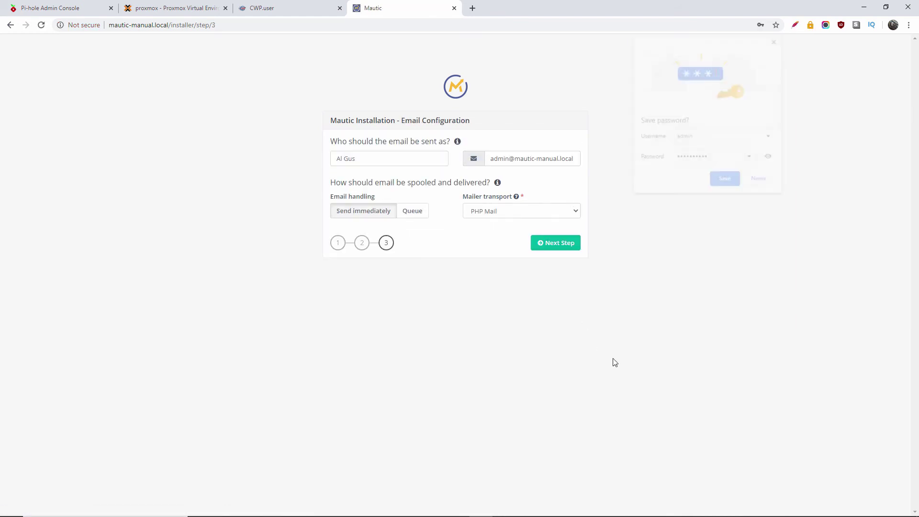
{"action": "left_click", "coordinate": [776, 39]}
{"action": "left_click", "coordinate": [830, 108]}
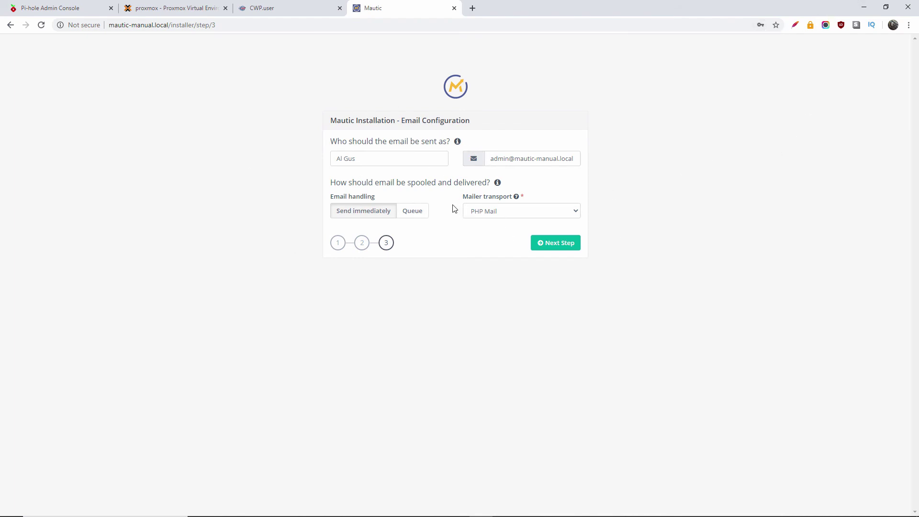
Step: Keep PHP Mail as mailer transport after trying Other SMTP Server, and finish installing
{"action": "left_click", "coordinate": [506, 212]}
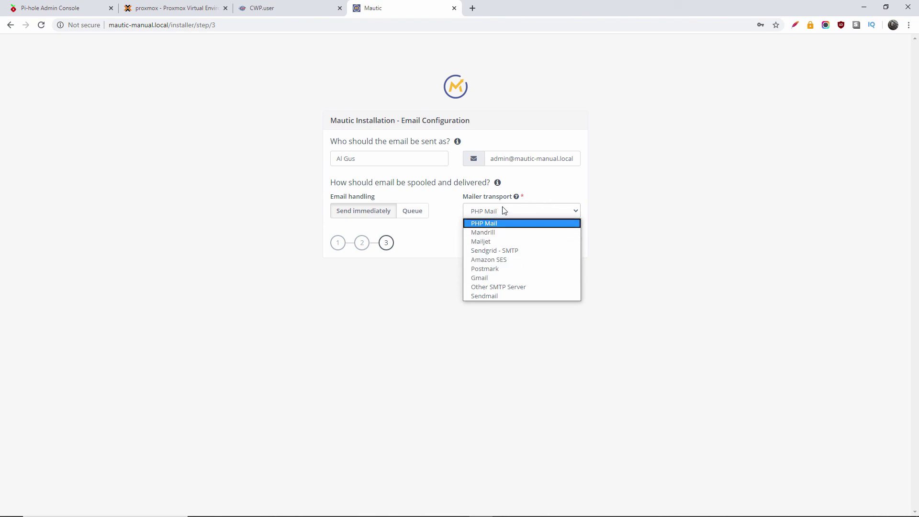
{"action": "left_click", "coordinate": [510, 287]}
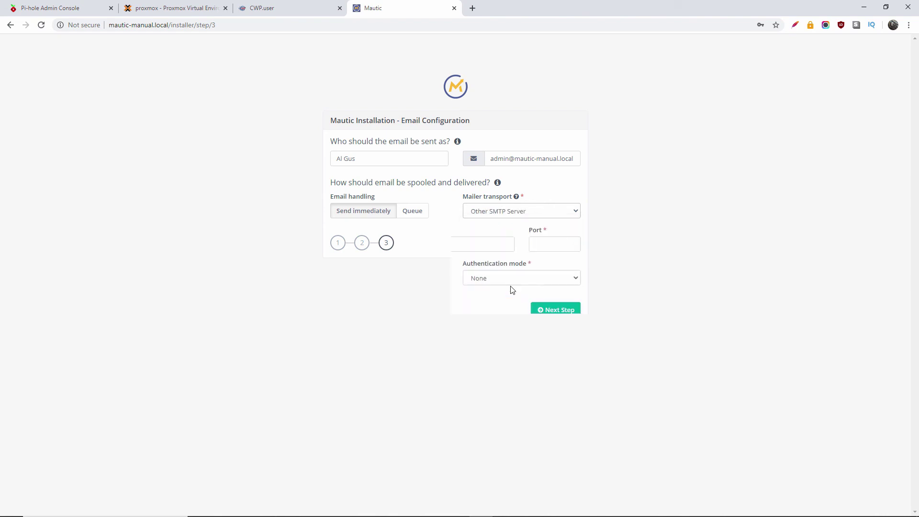
{"action": "left_click", "coordinate": [503, 215]}
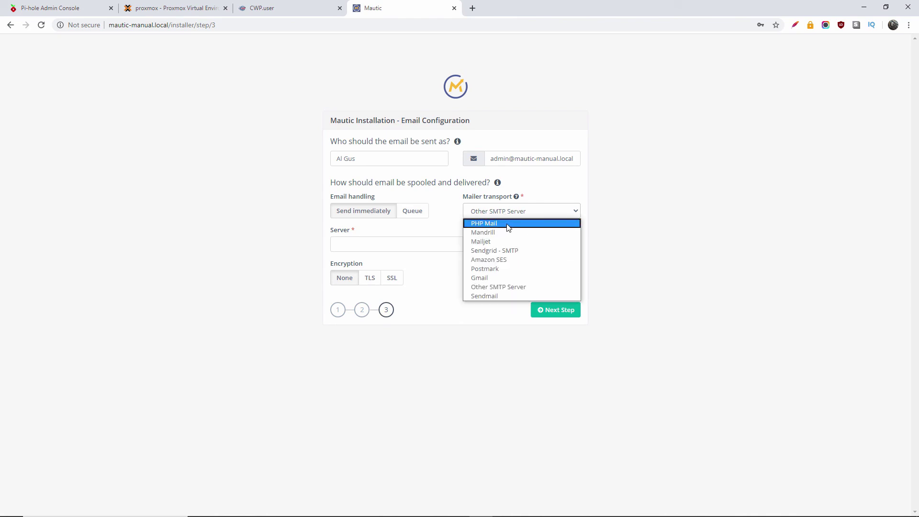
{"action": "left_click", "coordinate": [508, 223]}
{"action": "left_click", "coordinate": [558, 244]}
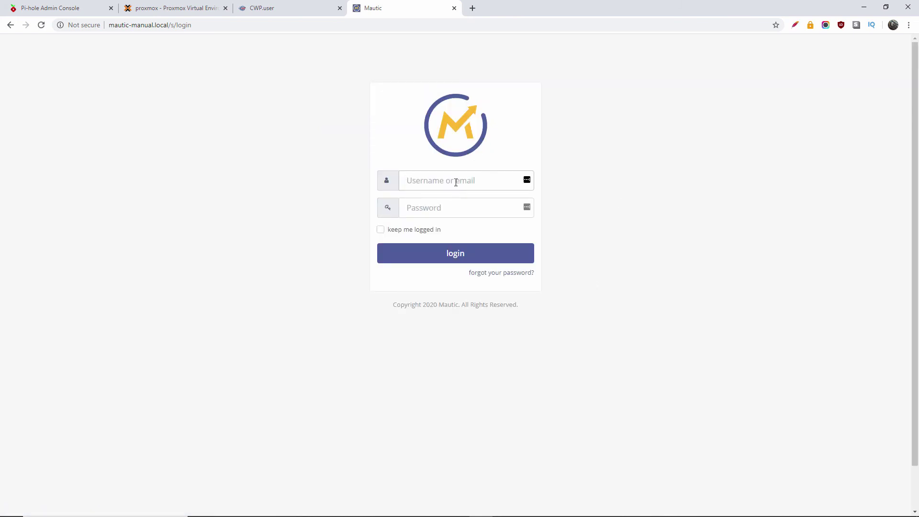
Step: Log in to Mautic as admin with the account password
{"action": "type", "text": "admin"}
{"action": "key", "text": "Tab"}
{"action": "type", "text": "****"}
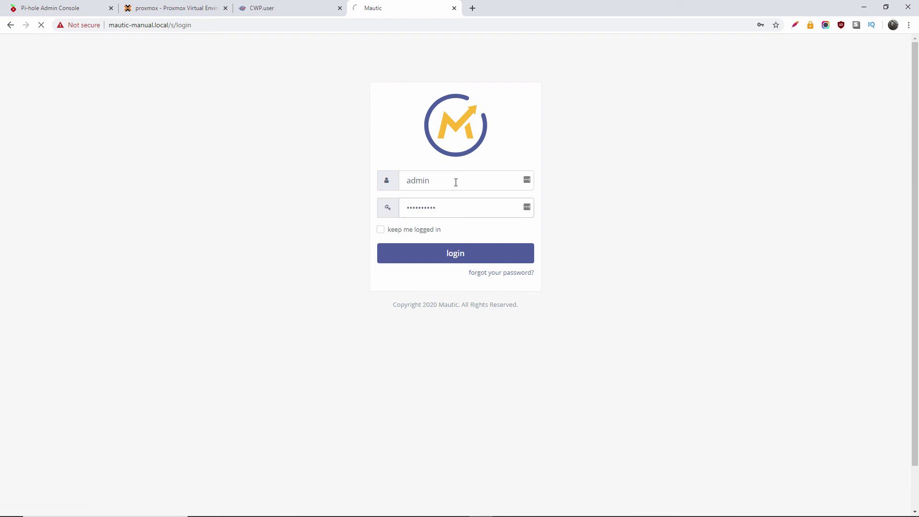
{"action": "key", "text": "Return"}
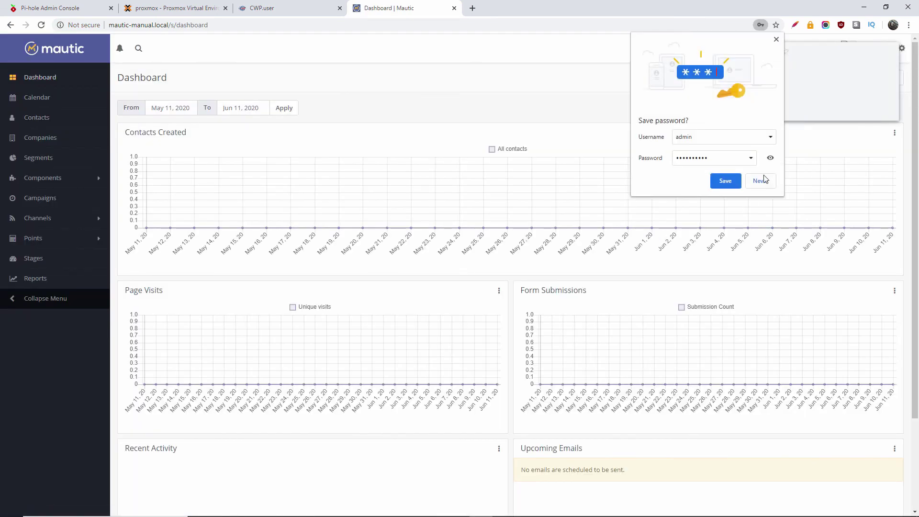
Step: Dismiss the Chrome and LastPass password-saving prompts on the dashboard
{"action": "left_click", "coordinate": [775, 41]}
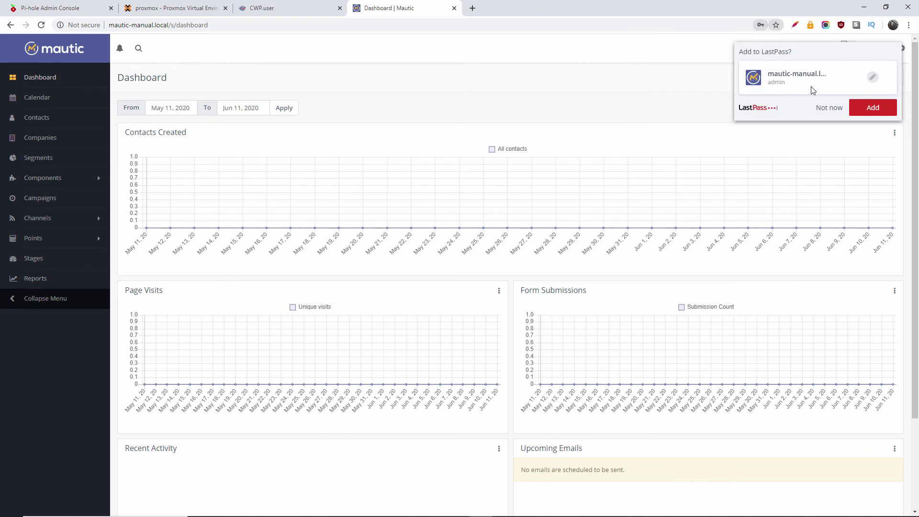
{"action": "left_click", "coordinate": [827, 113]}
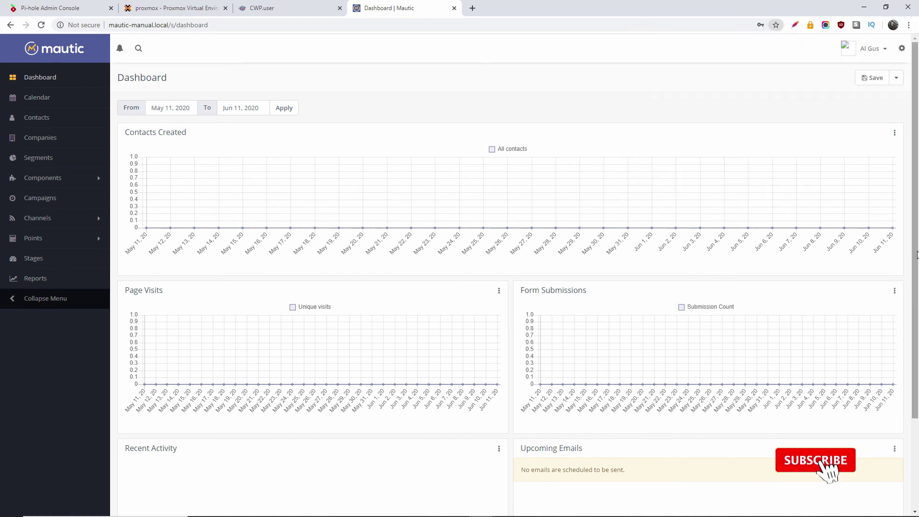
{"action": "scroll", "coordinate": [910, 419], "scroll_direction": "down", "scroll_amount": 3}
{"action": "scroll", "coordinate": [910, 419], "scroll_direction": "up", "scroll_amount": 3}
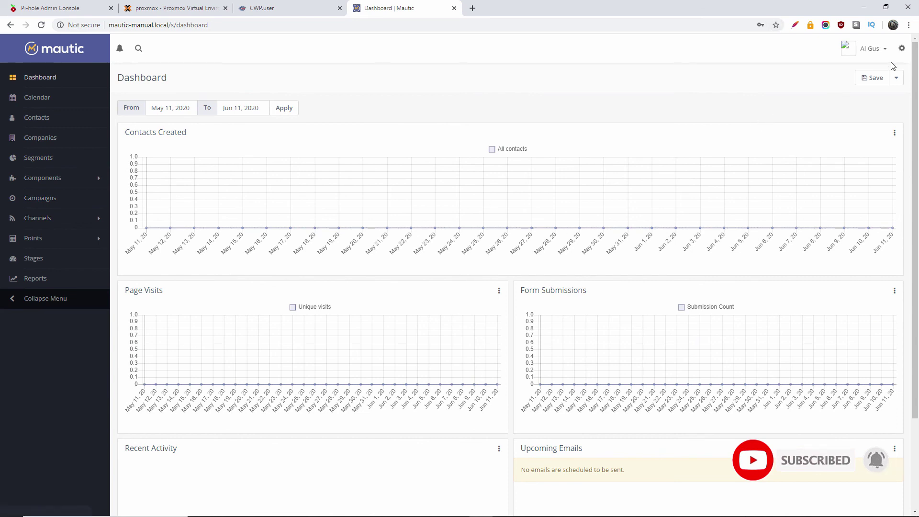
Step: Open Mautic's Configuration and show the Email Settings section
{"action": "left_click", "coordinate": [900, 48]}
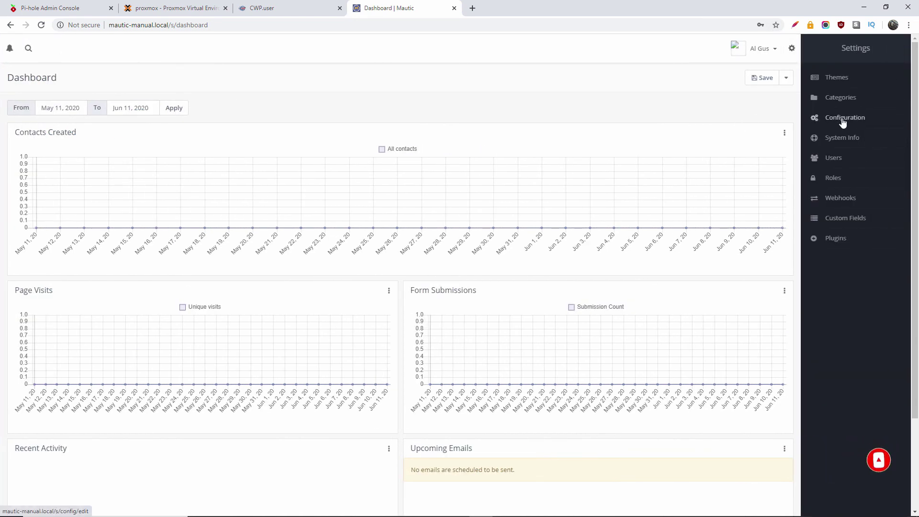
{"action": "left_click", "coordinate": [713, 181]}
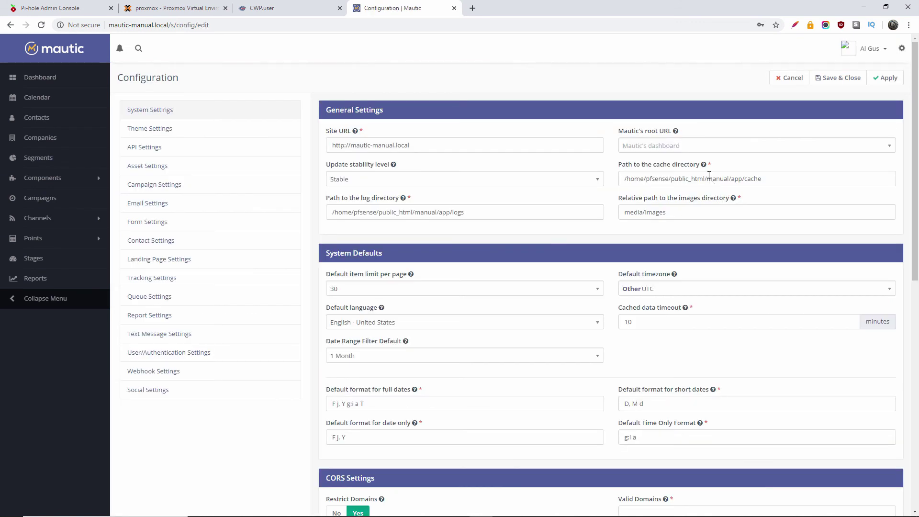
{"action": "left_click", "coordinate": [145, 206]}
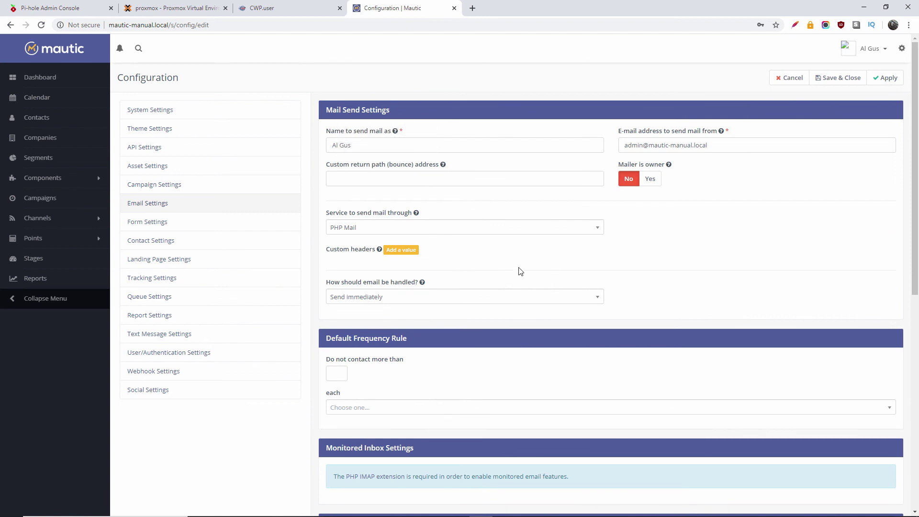
{"action": "scroll", "coordinate": [520, 271], "scroll_direction": "down", "scroll_amount": 5}
{"action": "scroll", "coordinate": [519, 267], "scroll_direction": "up", "scroll_amount": 5}
Step: Choose Other SMTP Server as the service to send mail through
{"action": "left_click", "coordinate": [462, 228]}
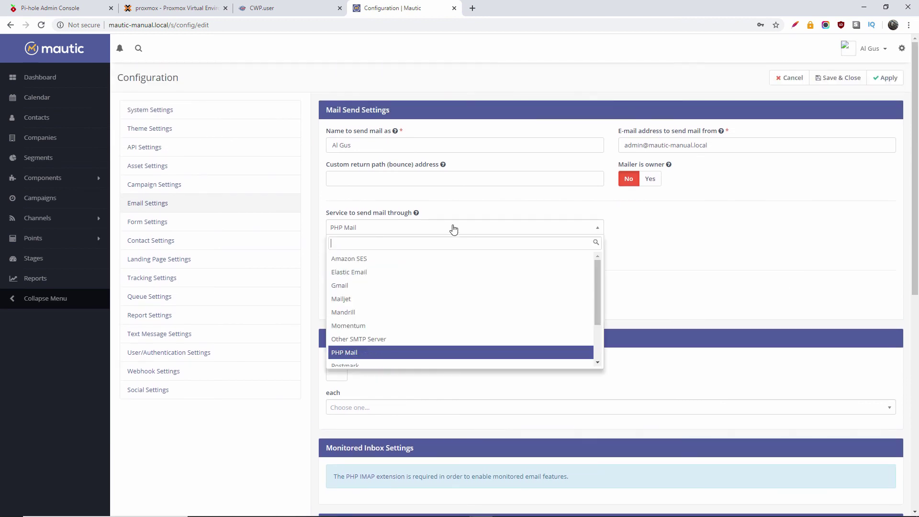
{"action": "left_click", "coordinate": [334, 230]}
{"action": "left_click", "coordinate": [352, 227]}
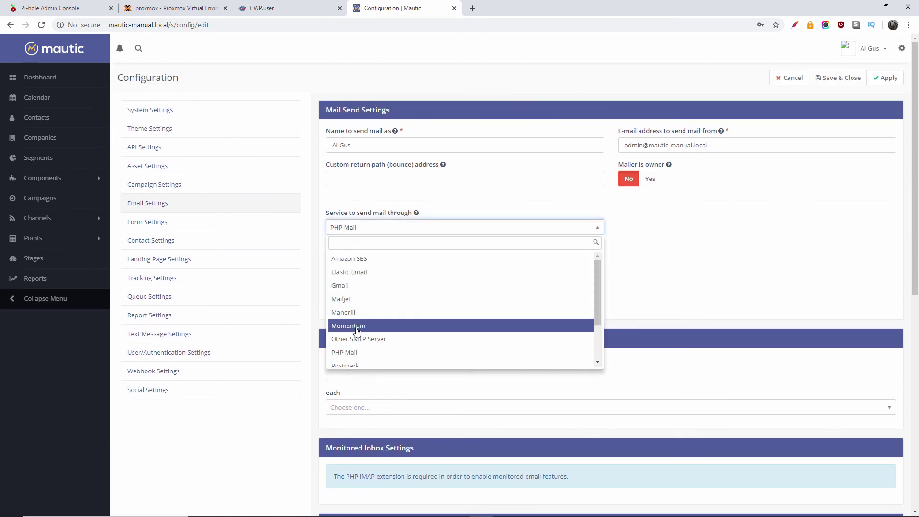
{"action": "left_click", "coordinate": [438, 339]}
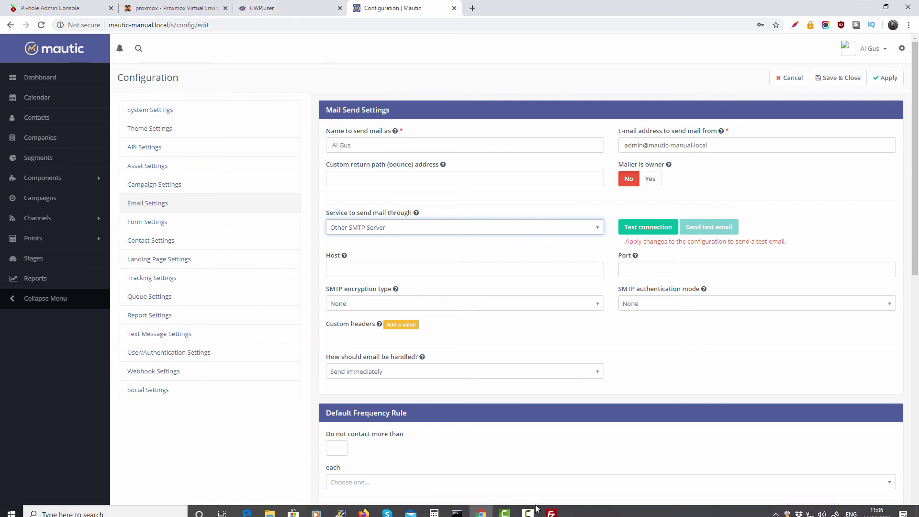
{"action": "left_click", "coordinate": [528, 507]}
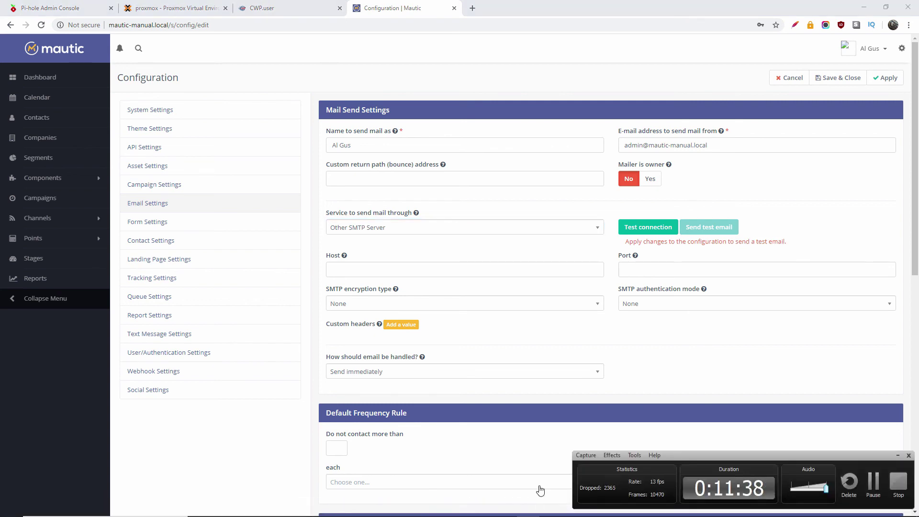